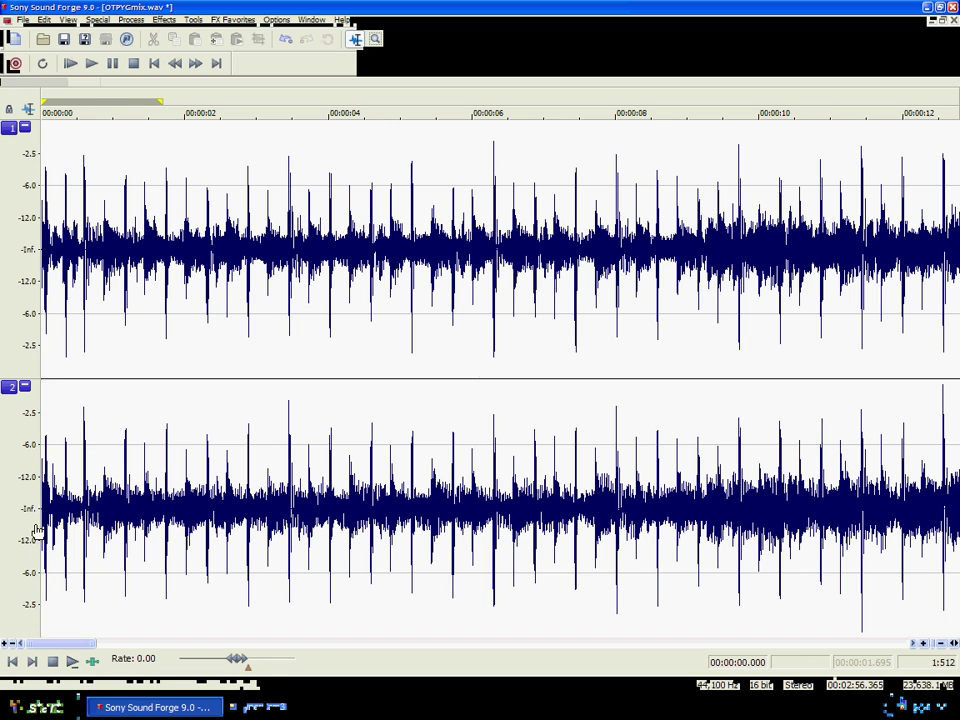
Play the opening of the unprocessed mix for about 18 seconds and stop playback
click(72, 662)
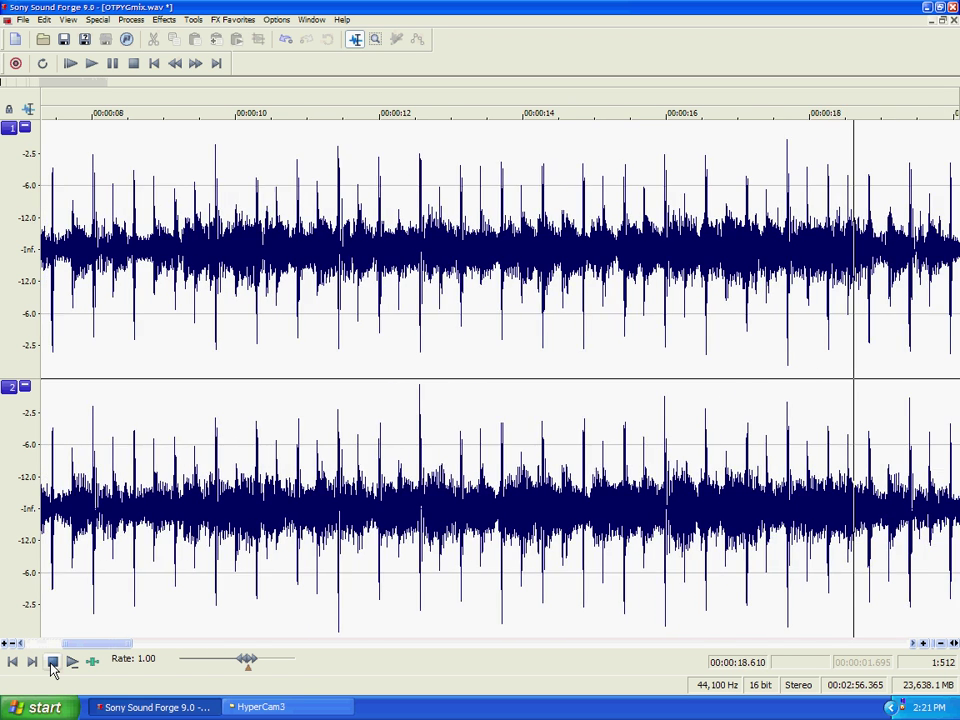
click(52, 663)
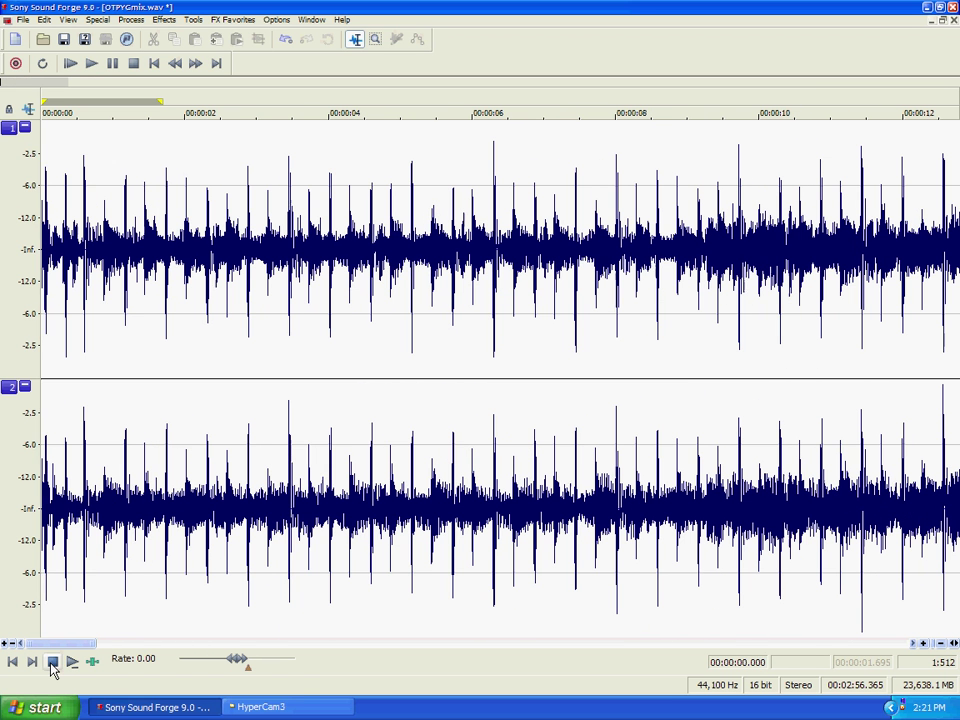
Open the Waves L3 MultiMaximizer on the mix and load its L3 Full Reset preset
click(234, 20)
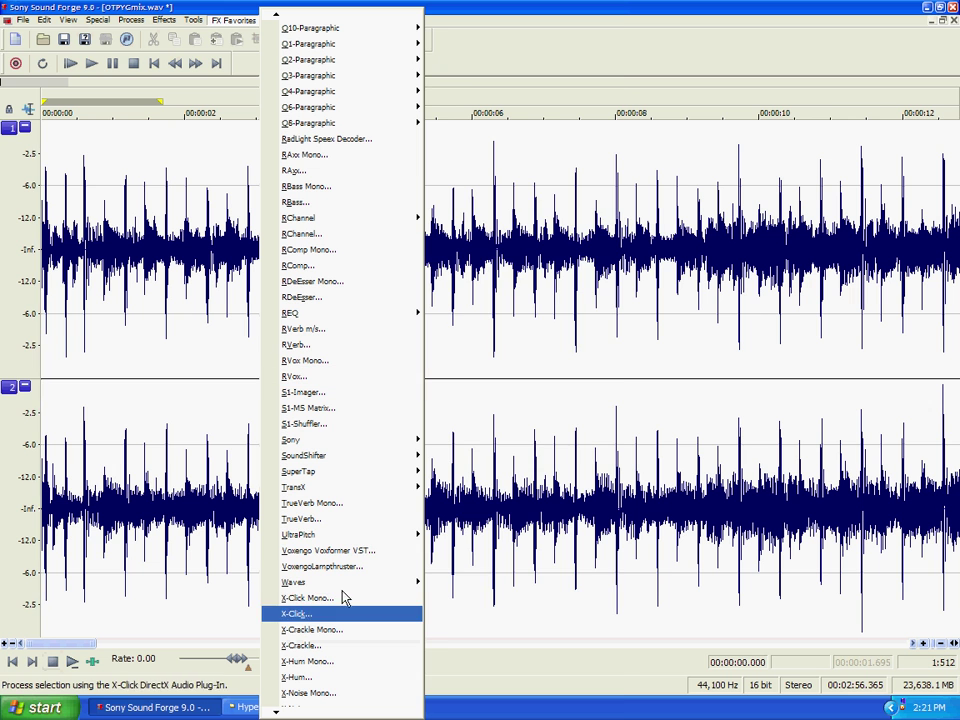
mouse_move(345, 583)
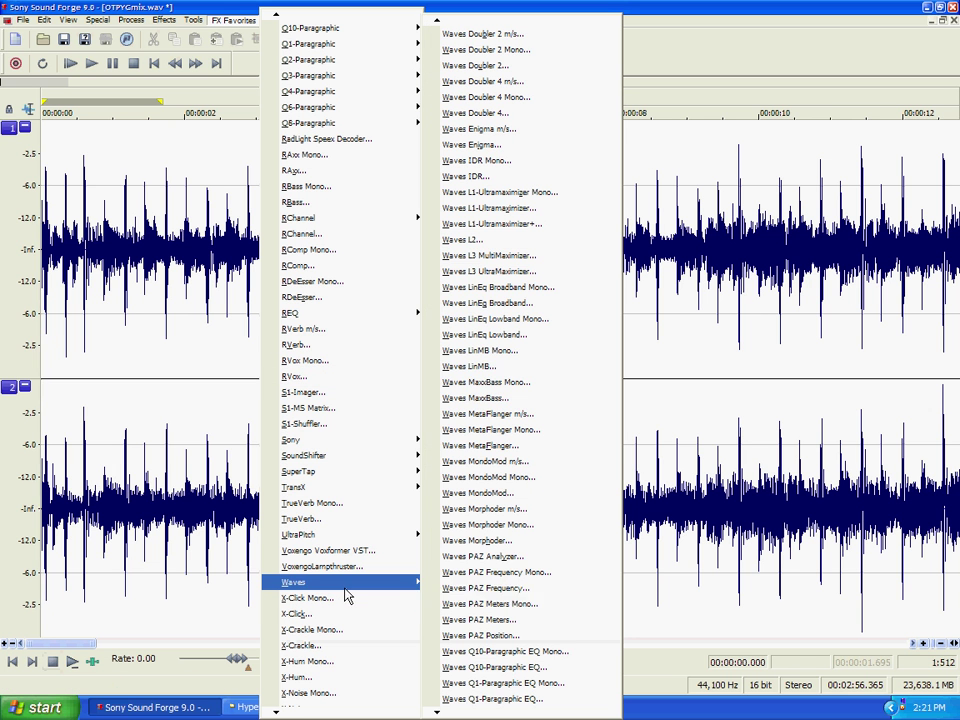
click(521, 258)
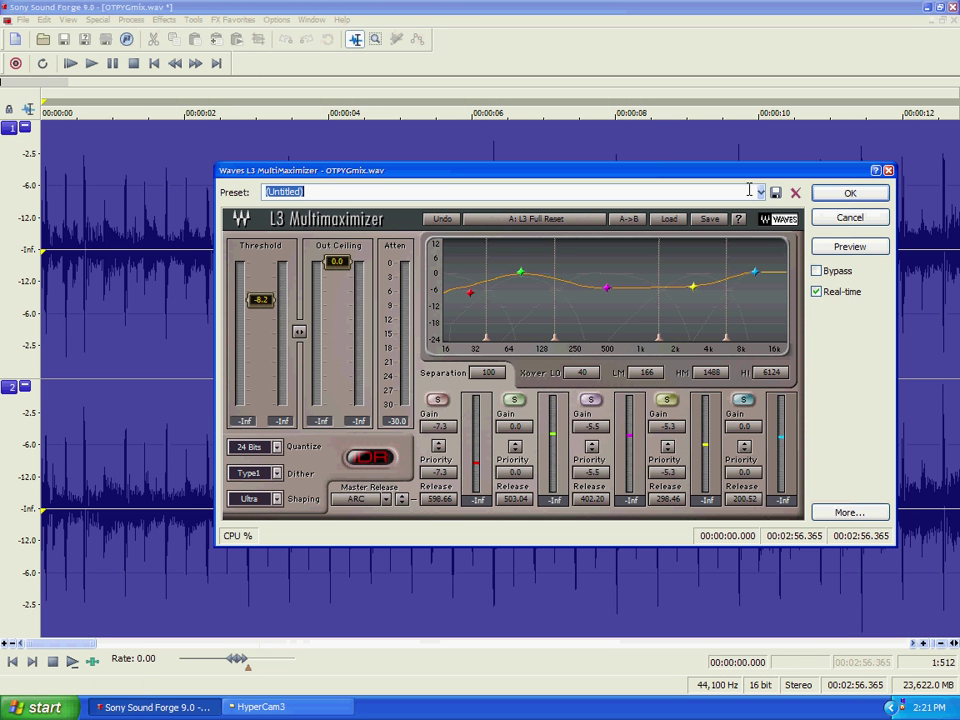
click(761, 194)
click(723, 187)
click(670, 219)
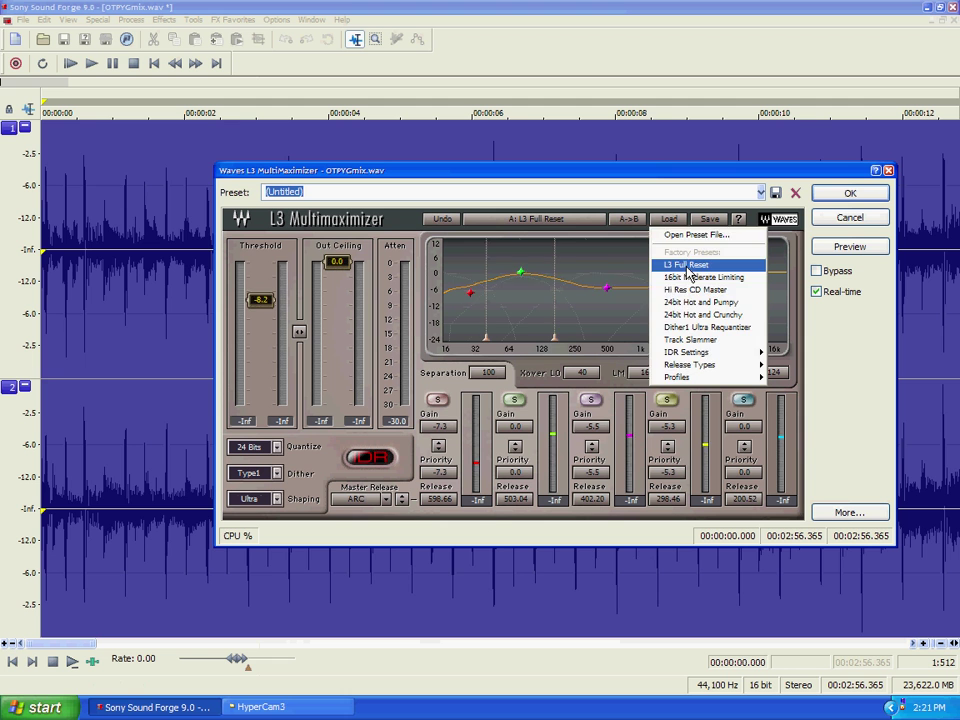
click(688, 265)
Preview the limiter and lower its threshold to about -9.4
click(850, 247)
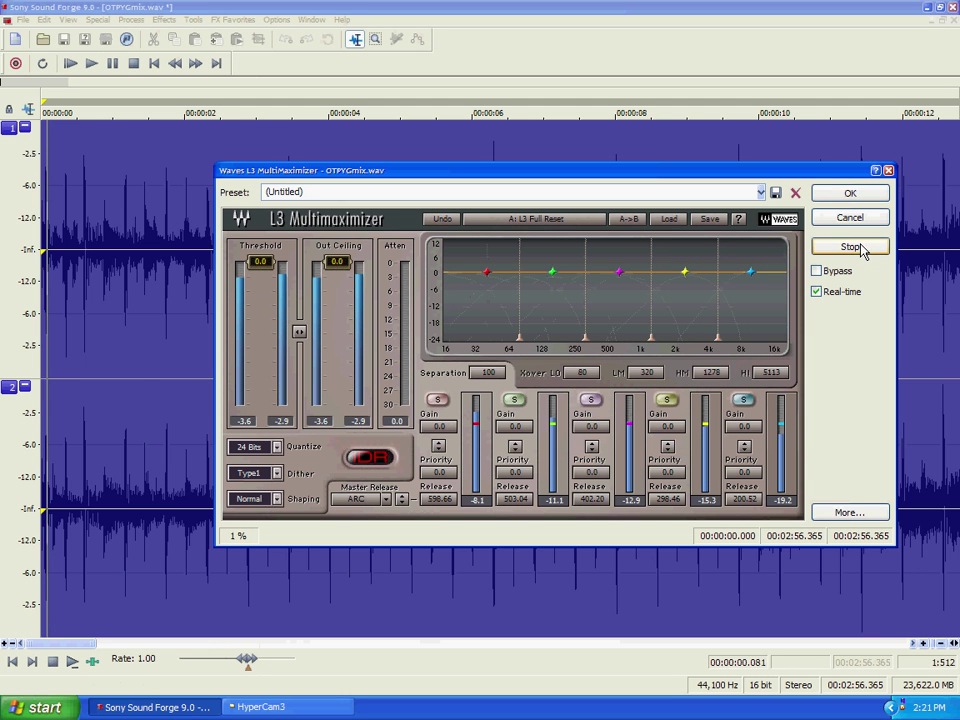
click(260, 263)
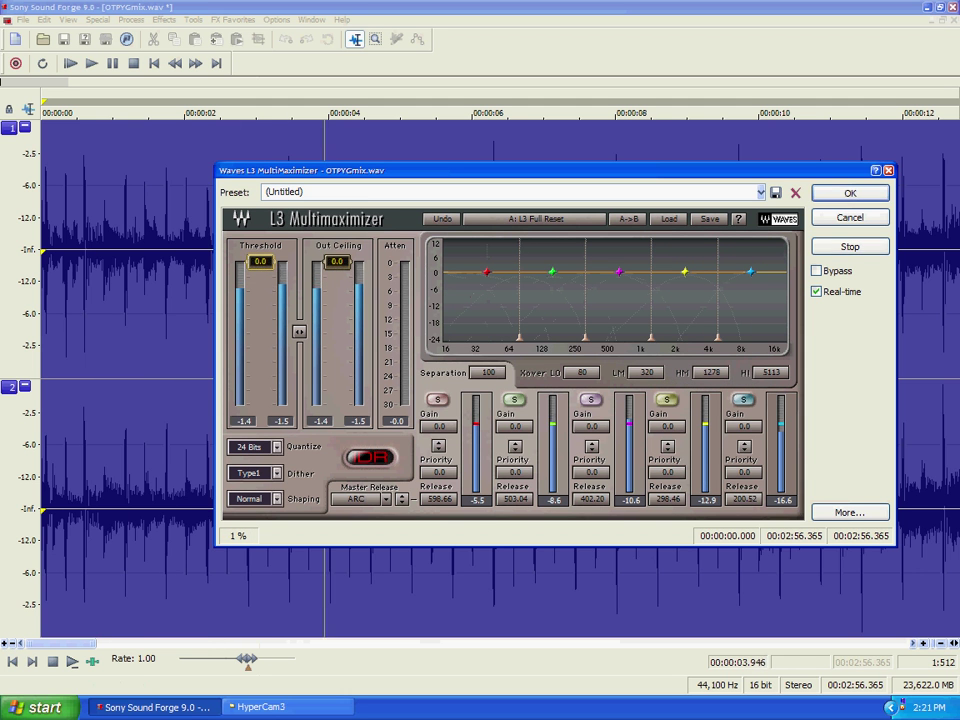
drag(260, 263, 260, 305)
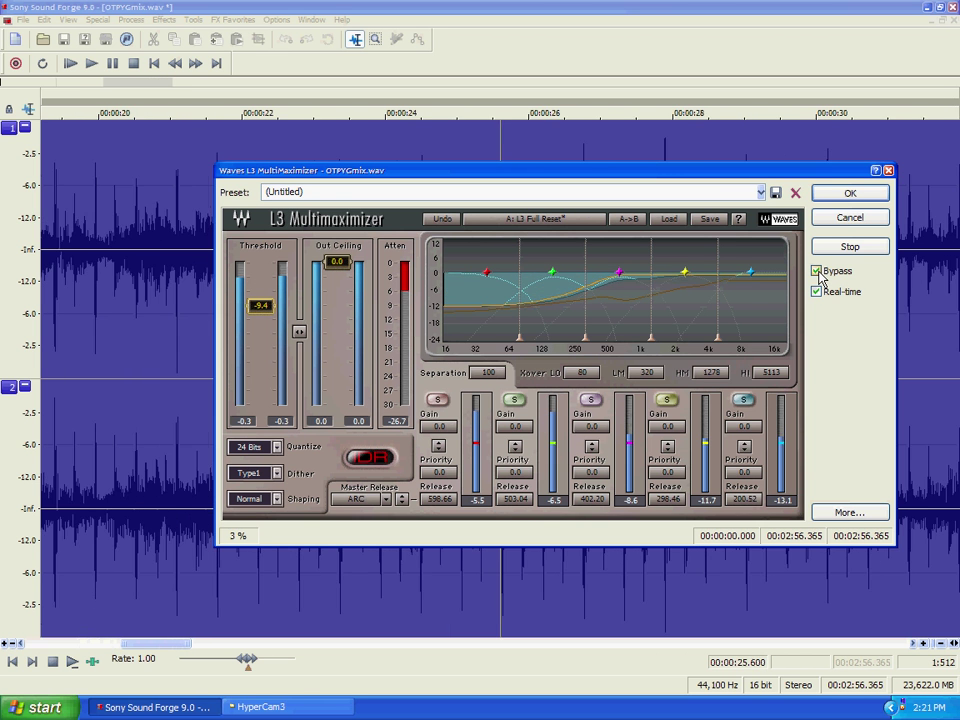
Lower the magenta mid band's gain to about -5.3 and the yellow high-mid band's gain to about -3.9
click(620, 272)
drag(620, 272, 613, 287)
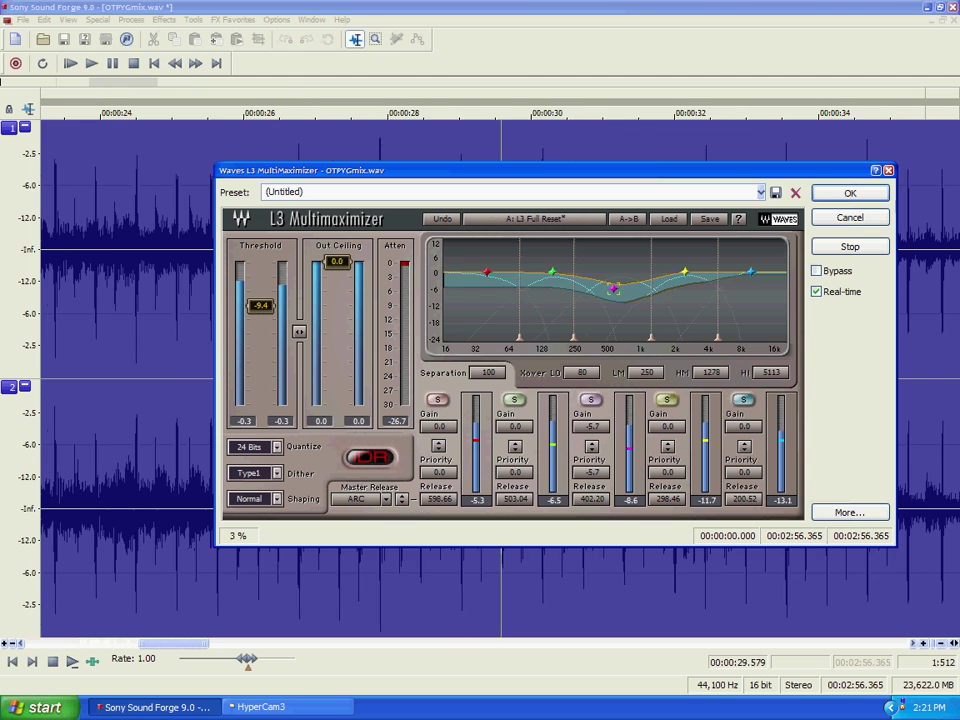
drag(685, 271, 692, 287)
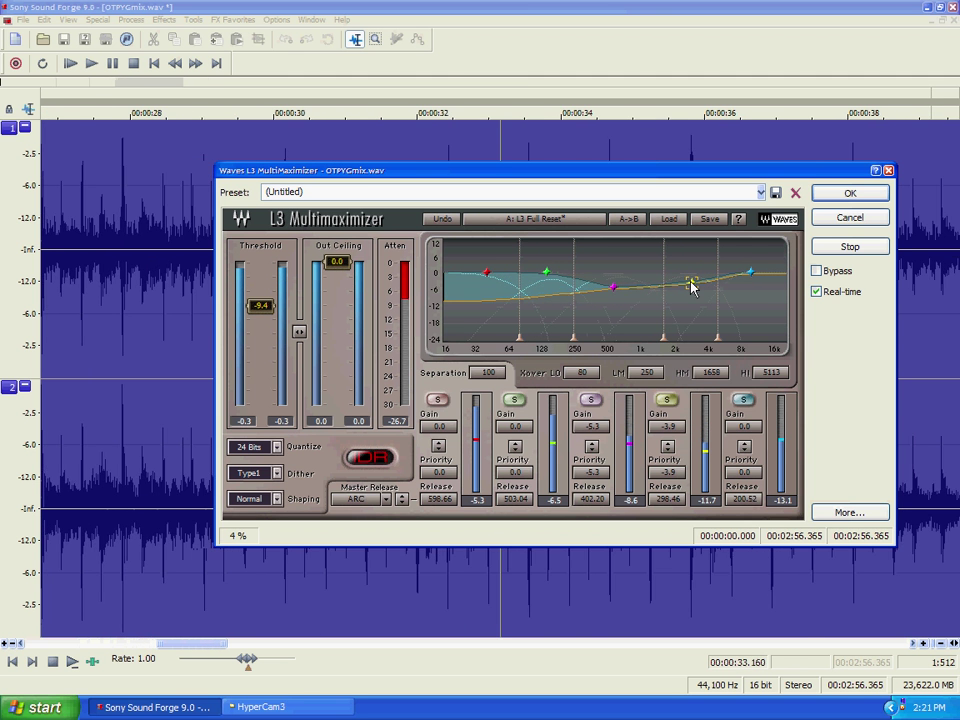
Set the HI crossover to about 10079 and LO crossover to 40, and lower the red low band's gain to about -6.2
drag(718, 338, 752, 341)
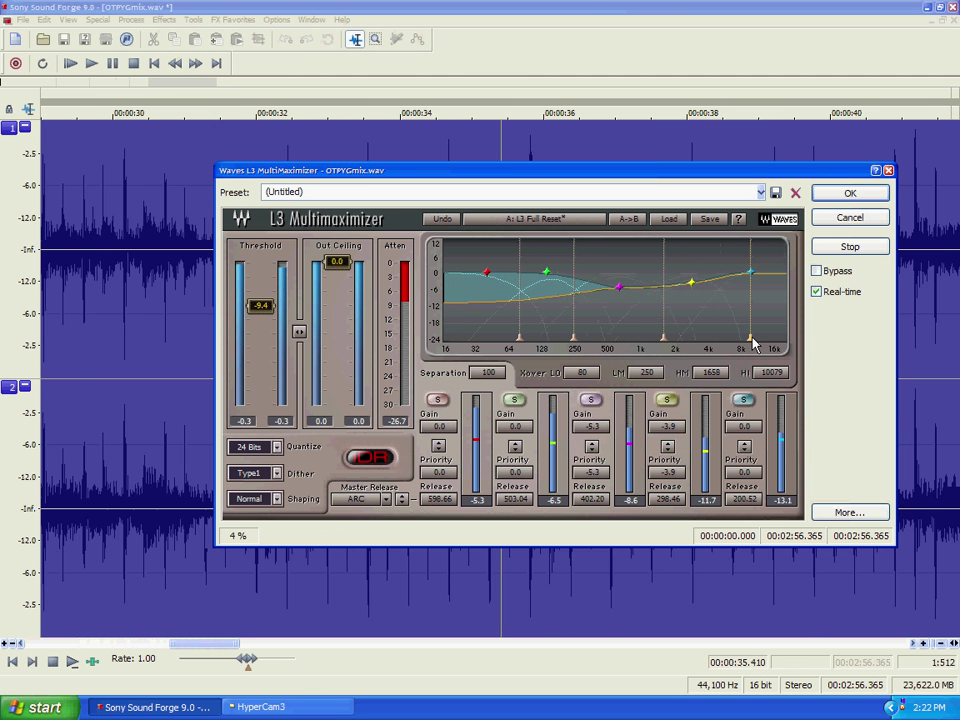
drag(521, 274, 487, 278)
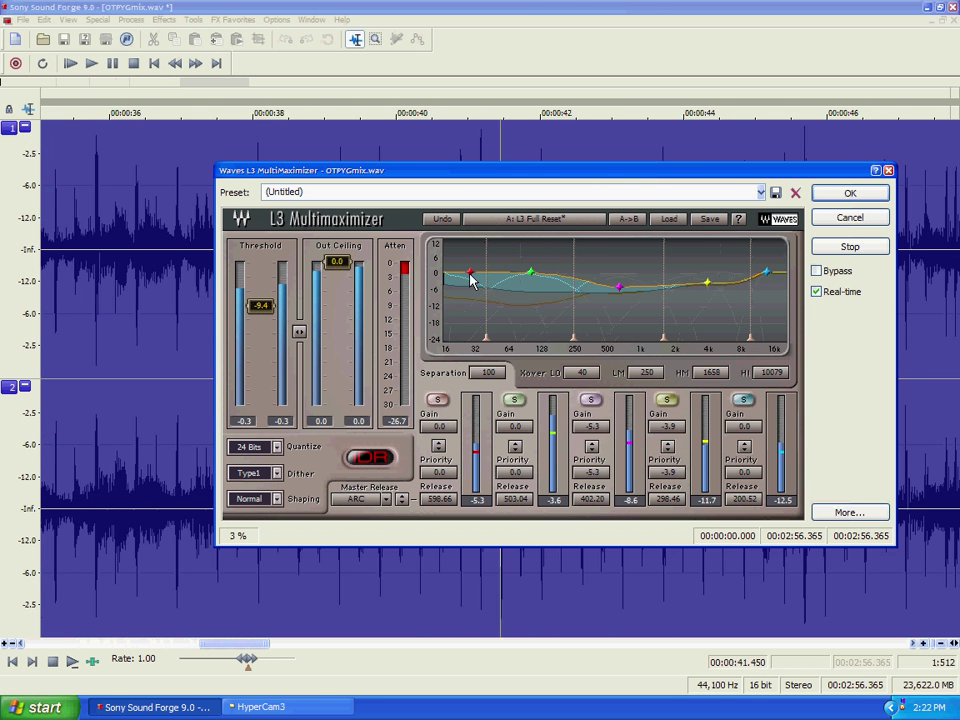
drag(471, 273, 481, 298)
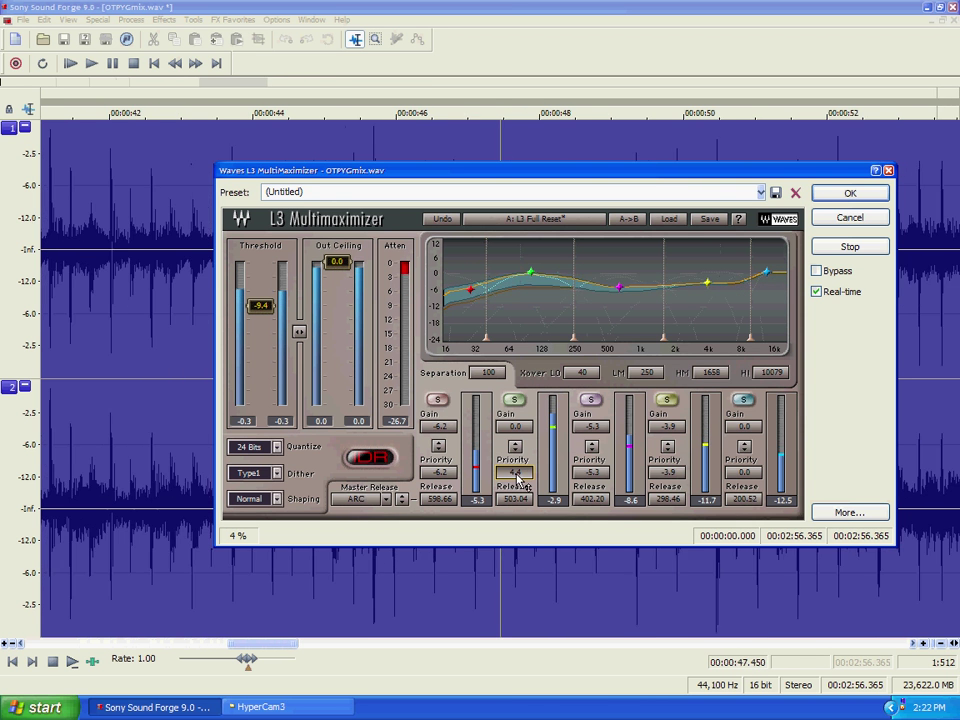
Set the green band's priority to 4.4, and the magenta band's gain to about -5.1 and priority to -6.7
drag(515, 472, 572, 453)
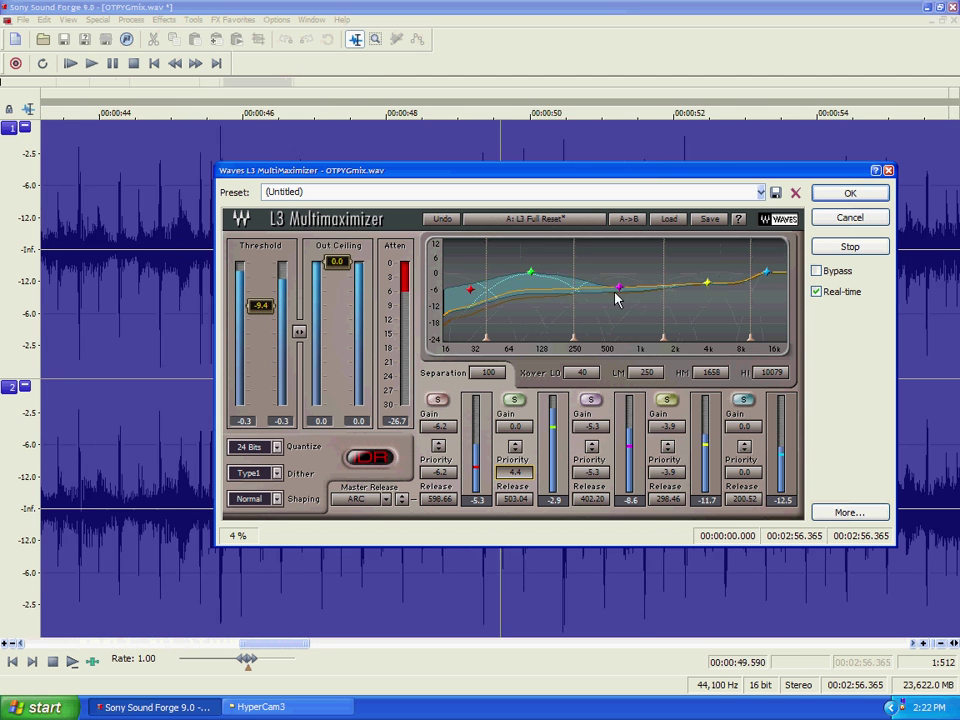
drag(619, 287, 614, 287)
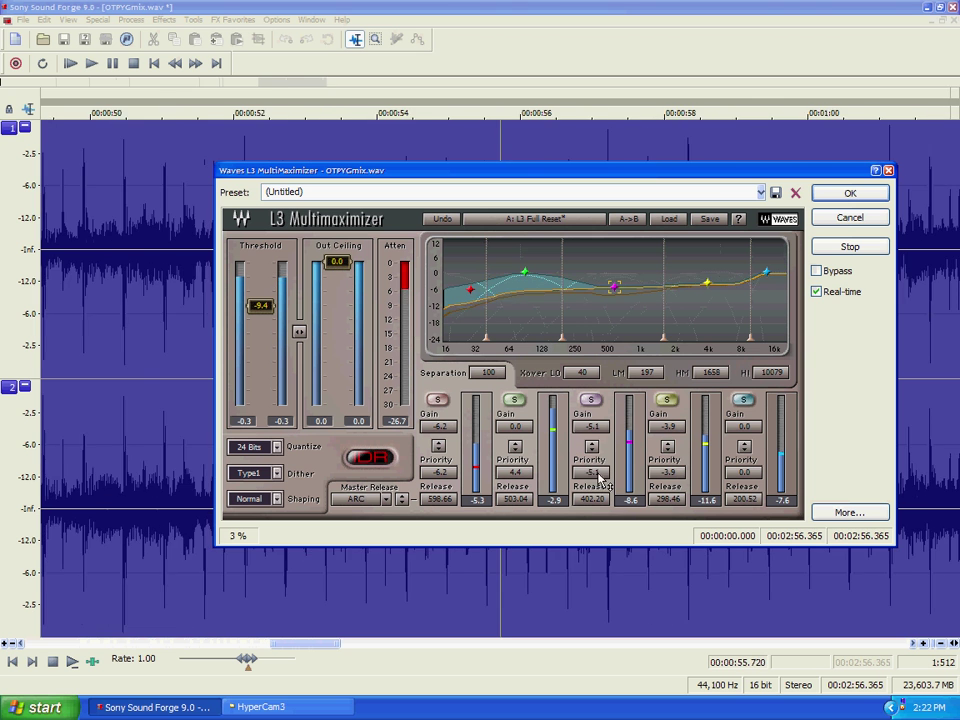
drag(601, 478, 601, 450)
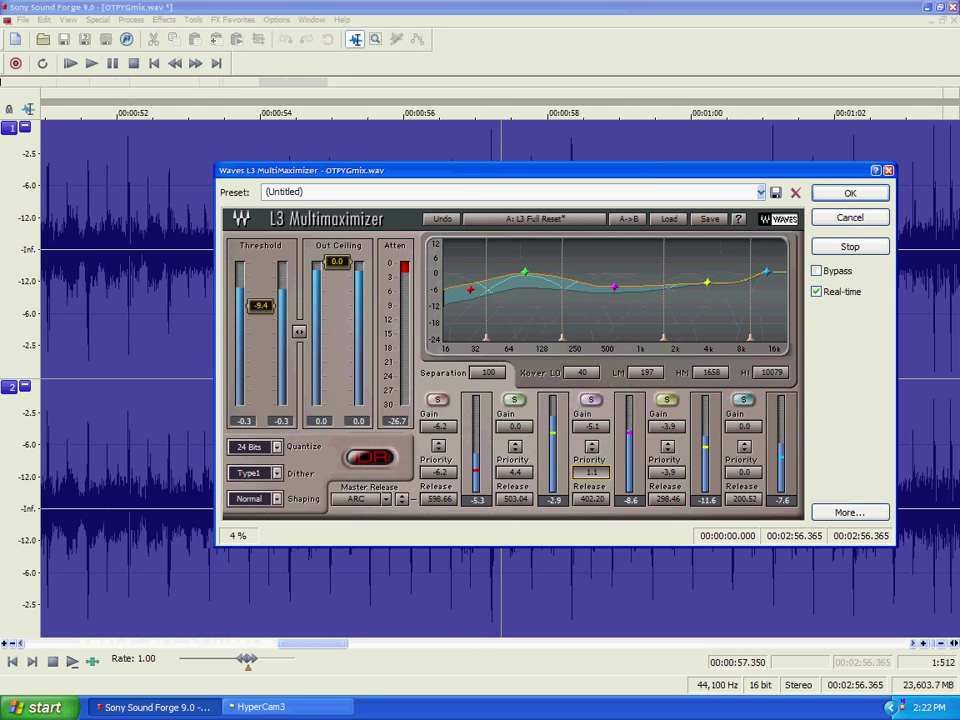
drag(601, 450, 601, 476)
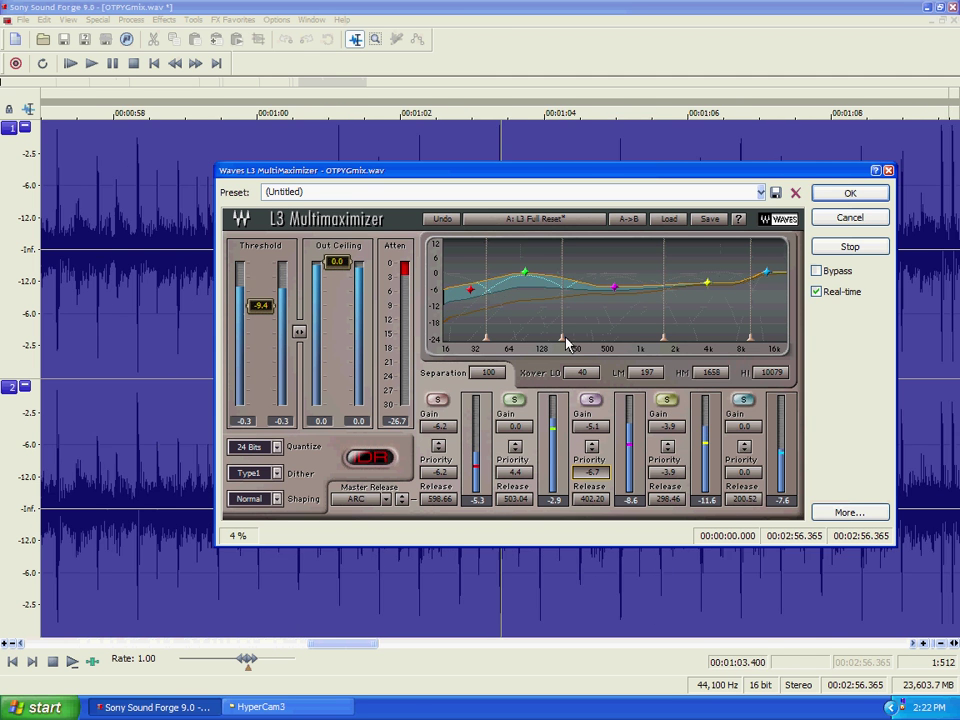
Set the LM crossover to about 243, and fine-tune the yellow band to gain -3.5 with the HM crossover at about 1847
drag(564, 339, 572, 340)
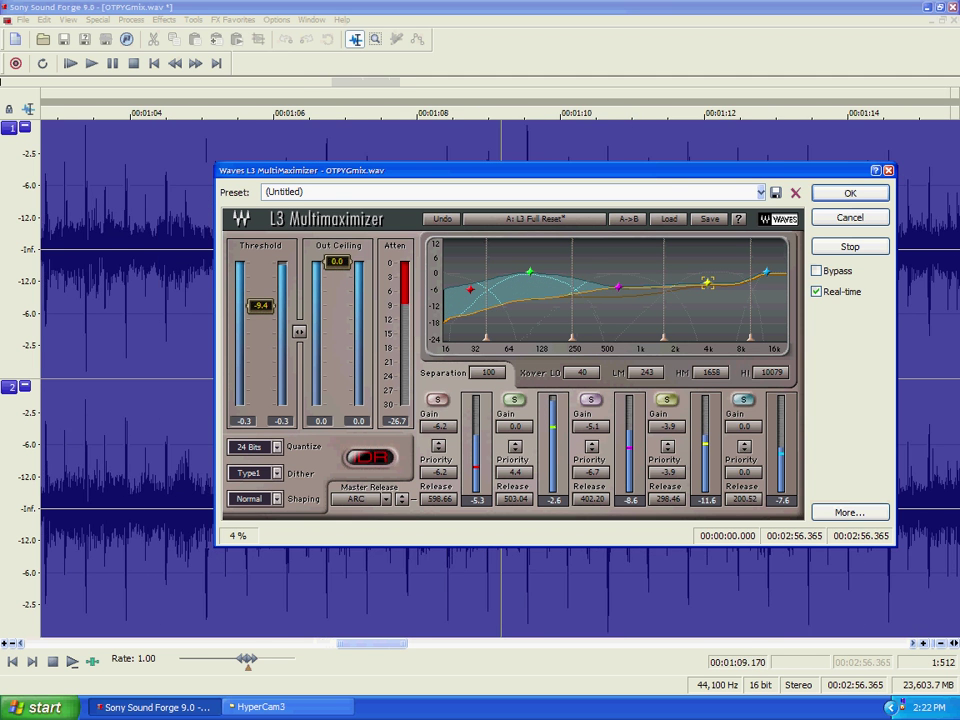
mouse_move(707, 283)
mouse_down()
mouse_move(708, 291)
mouse_move(709, 283)
mouse_up()
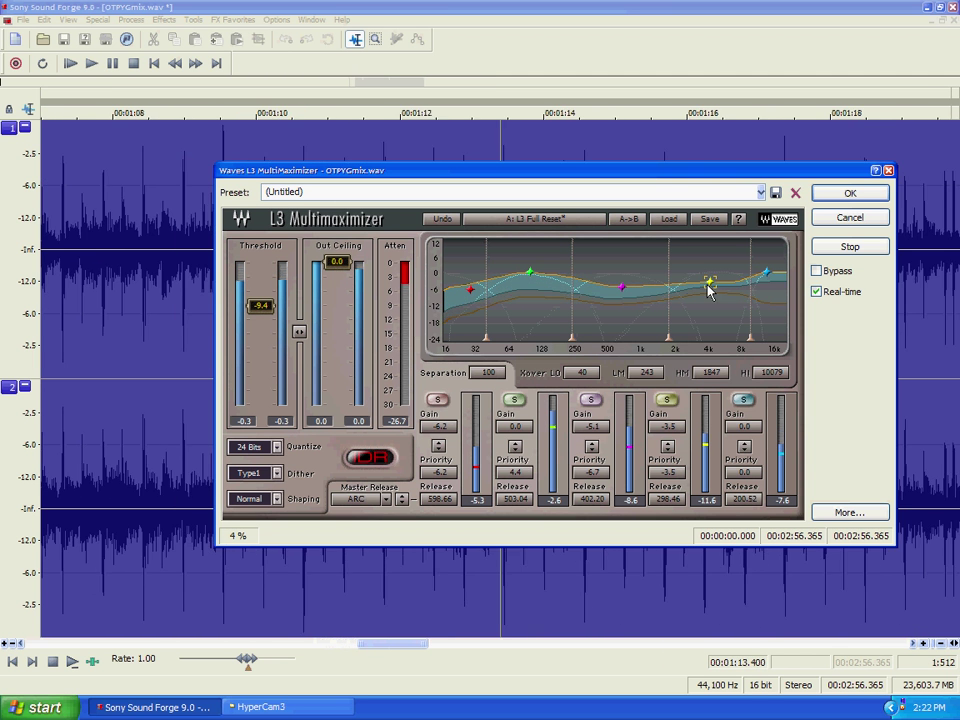
Compare against the bypassed sound, lower the threshold to about -11.1, and apply the MultiMaximizer to the file
click(817, 271)
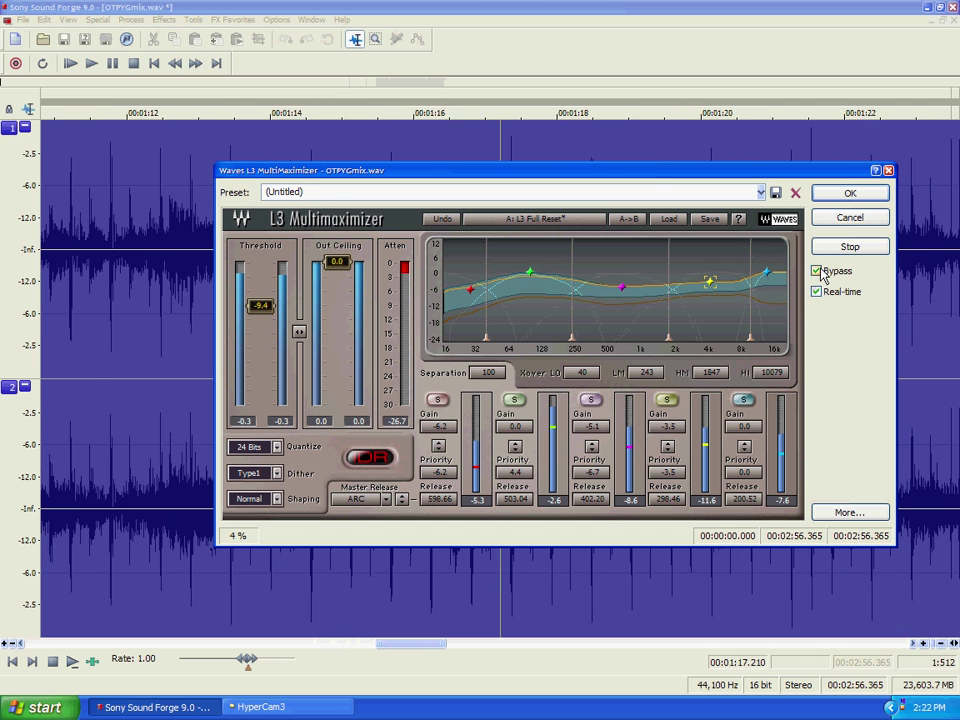
click(821, 272)
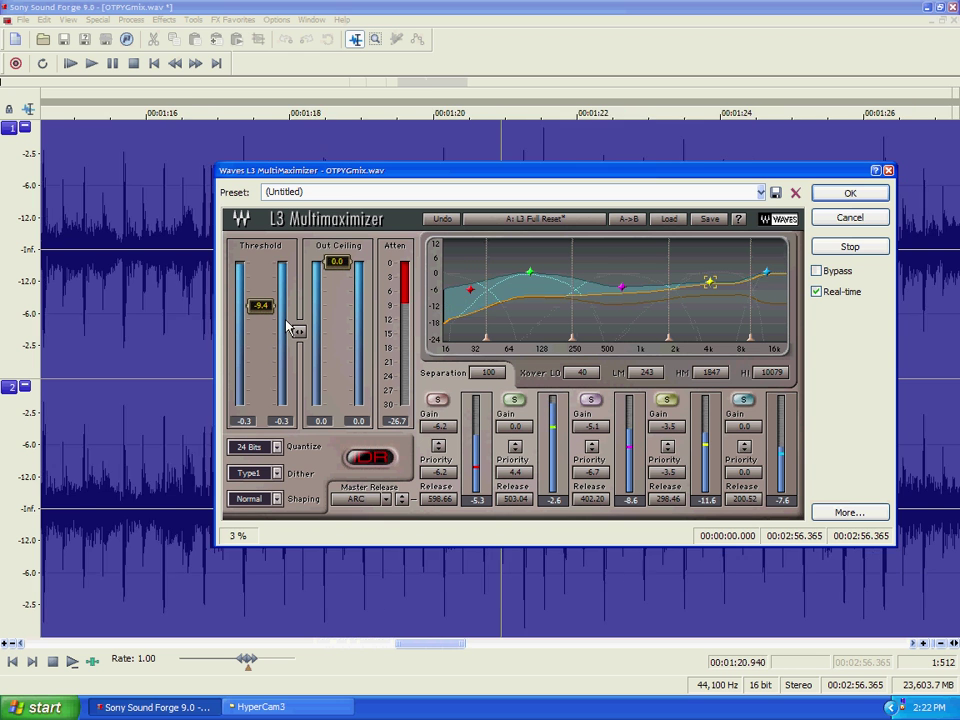
drag(260, 305, 258, 316)
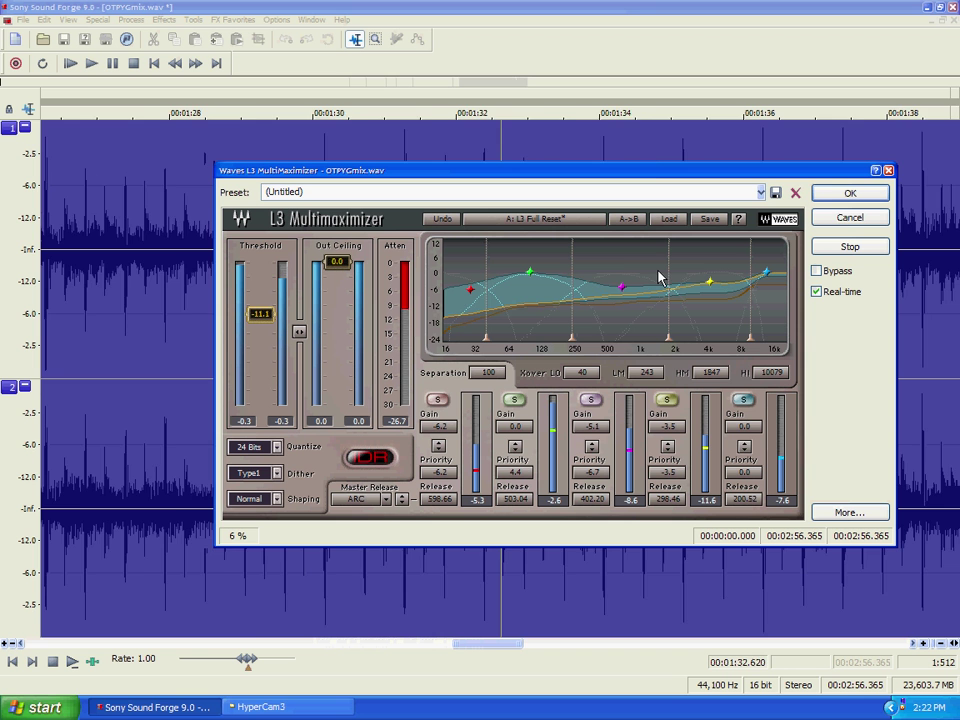
click(836, 197)
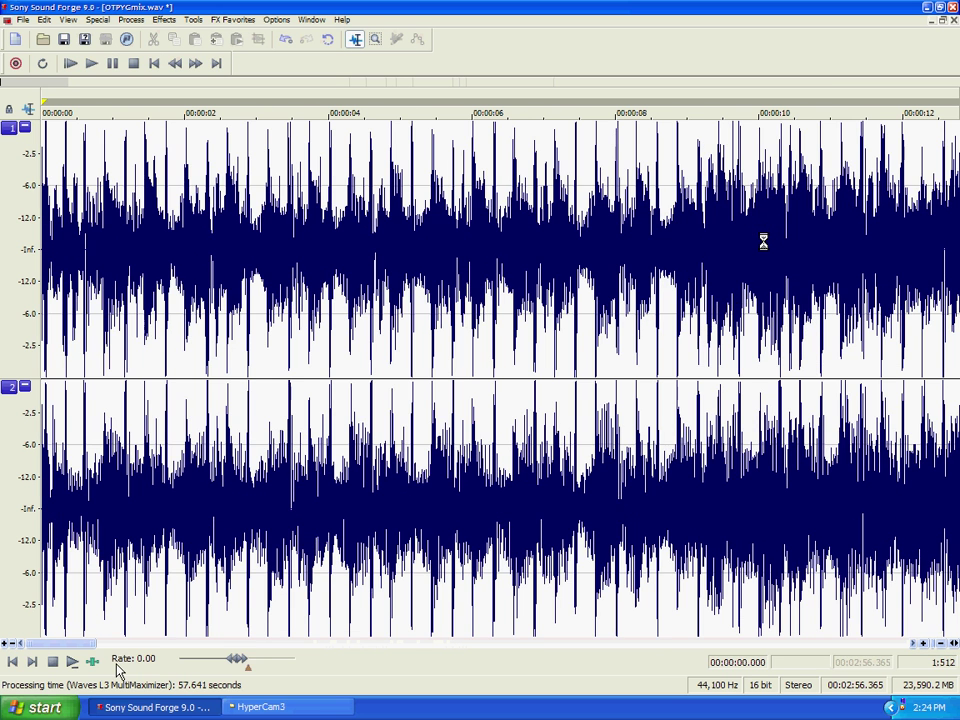
Listen to the processed mix from about 1:08 and from further along, inspecting its waveform at 1:2,048 zoom
drag(80, 650, 409, 660)
click(339, 455)
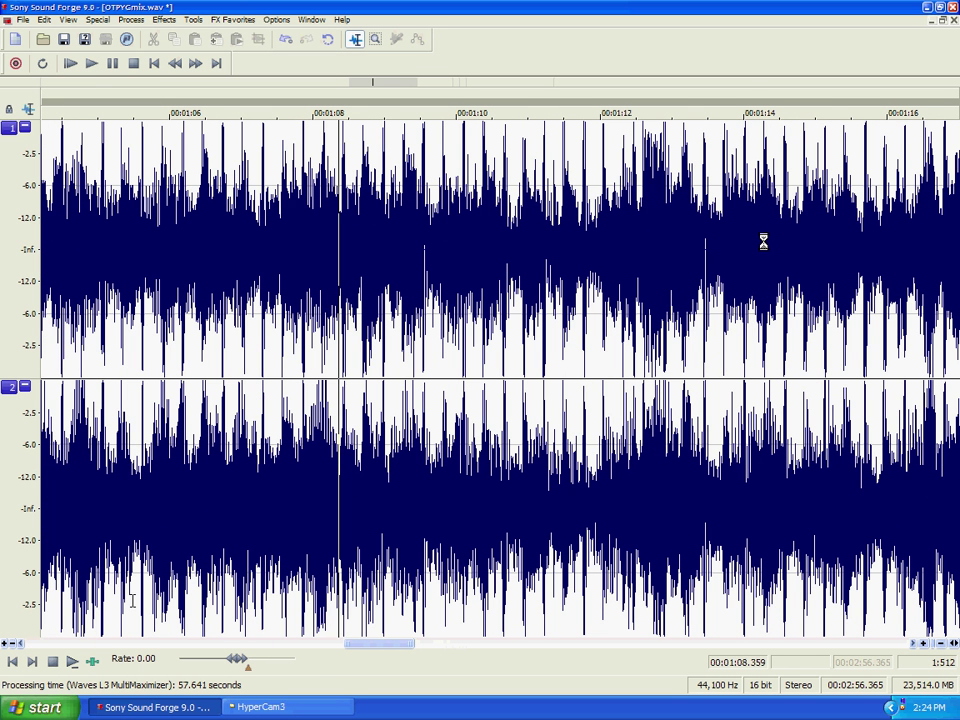
click(72, 661)
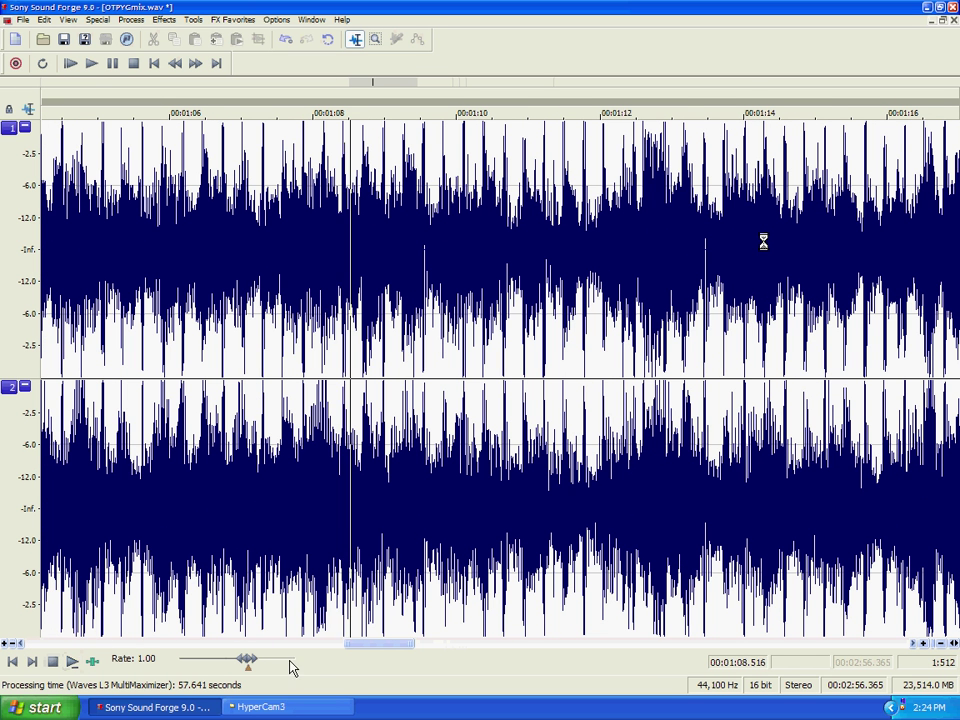
drag(409, 645, 510, 649)
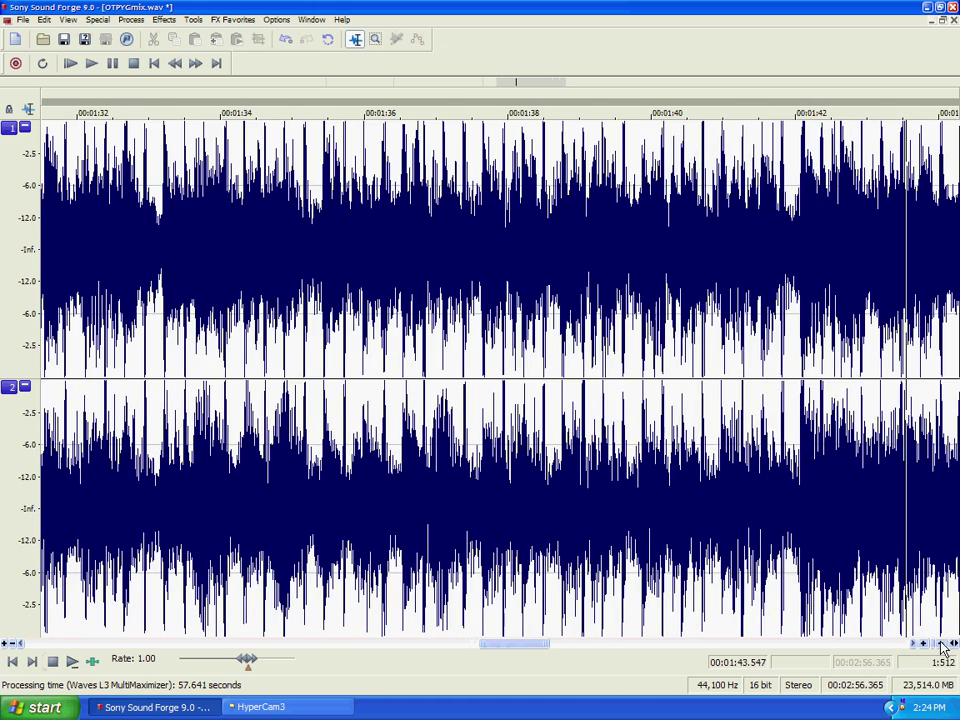
click(940, 646)
click(940, 646)
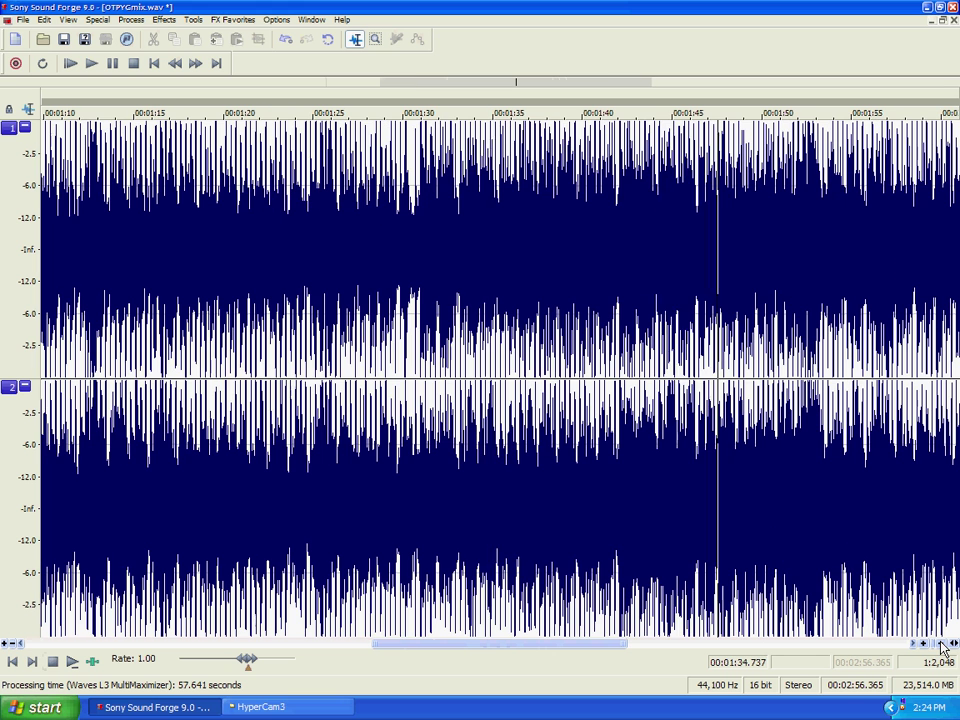
click(53, 662)
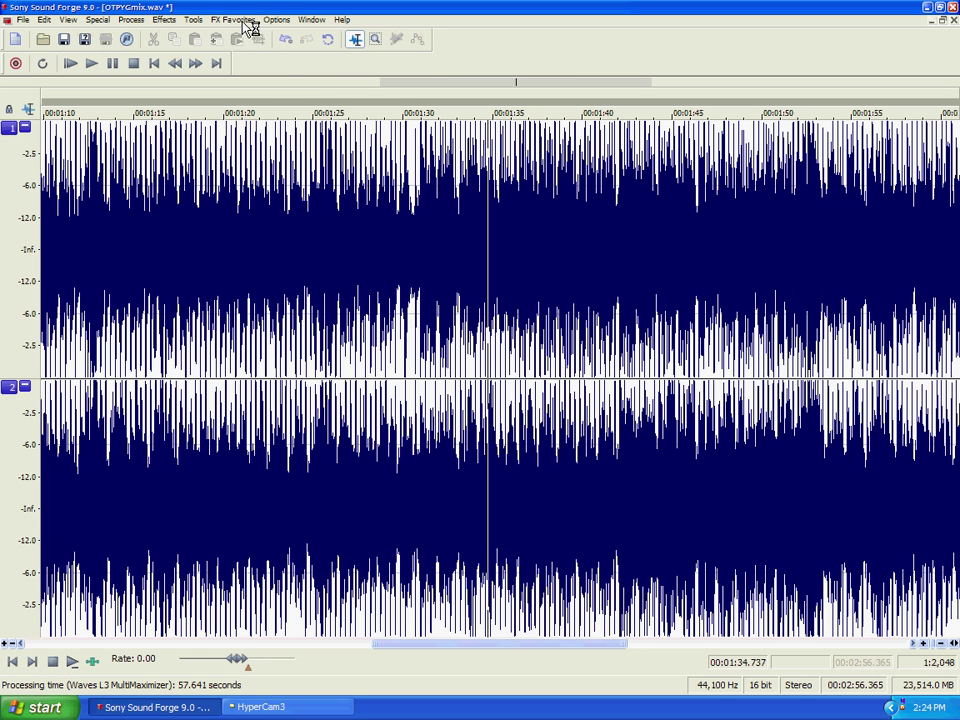
Open the Waves Q10-Paragraphic EQ on the mix and reset all its bands to flat
click(236, 20)
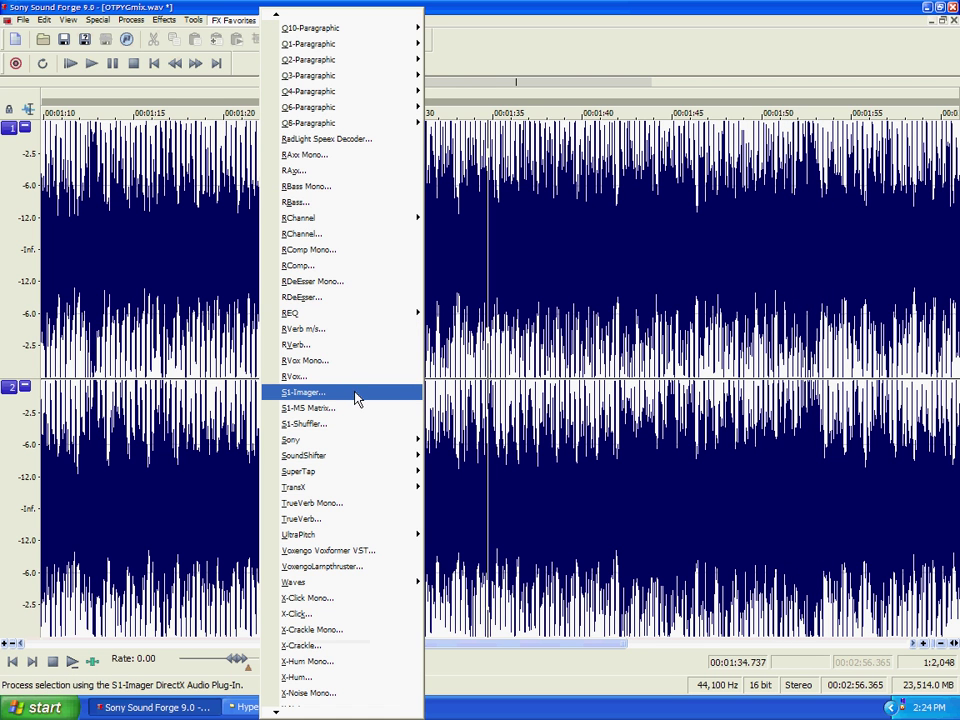
mouse_move(410, 582)
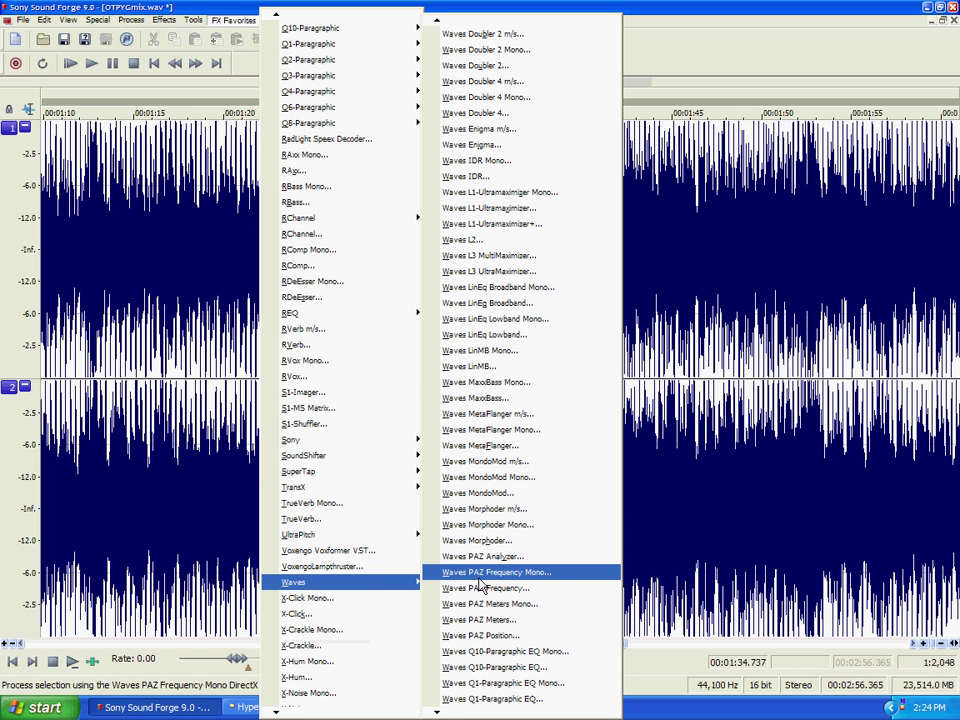
click(487, 668)
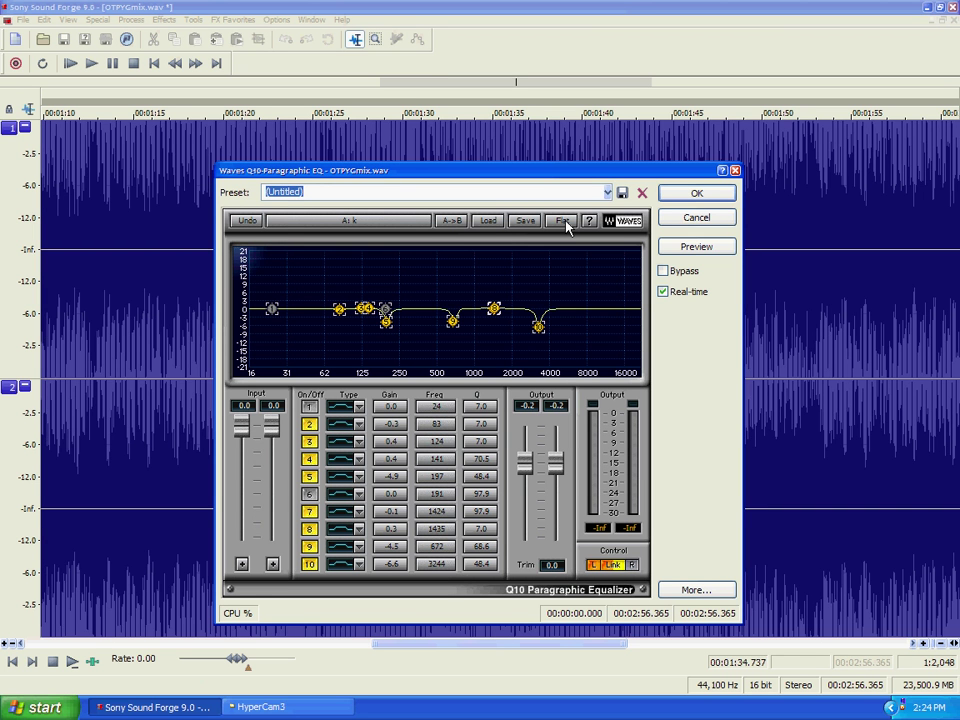
click(563, 221)
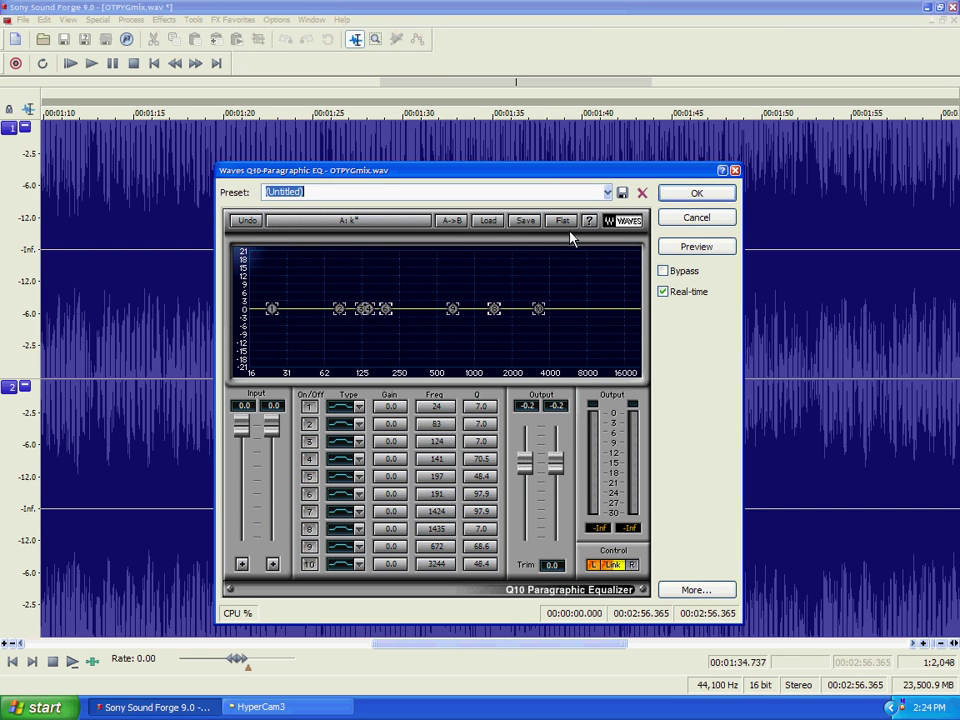
Preview the mix while sweeping a boosted band 7, and settle it at 1007 Hz with a gain of -7.0
click(693, 249)
click(449, 463)
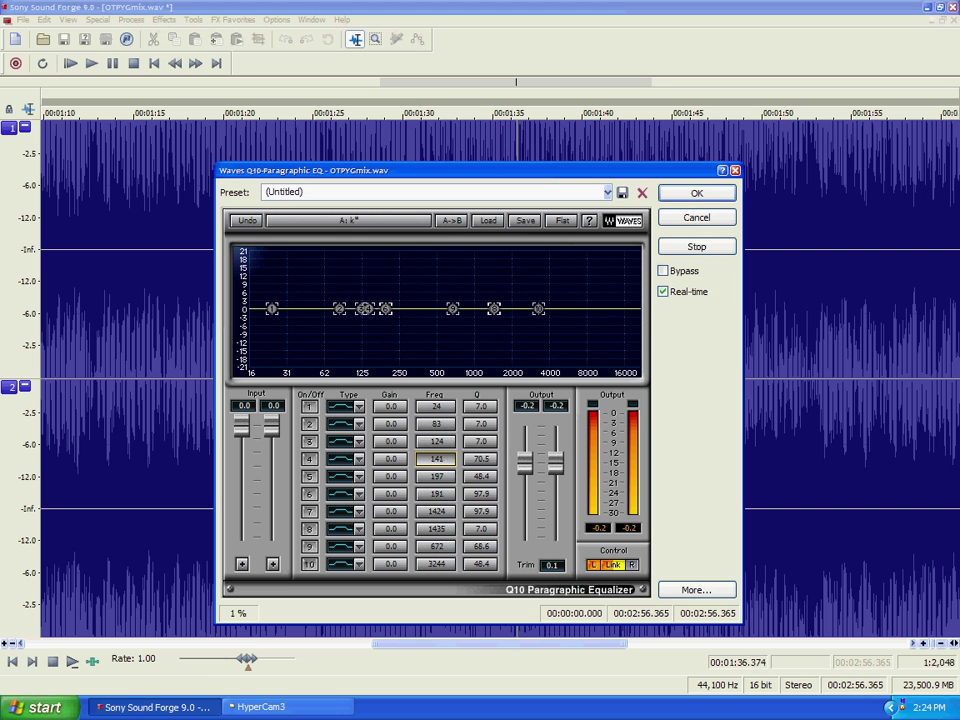
click(436, 478)
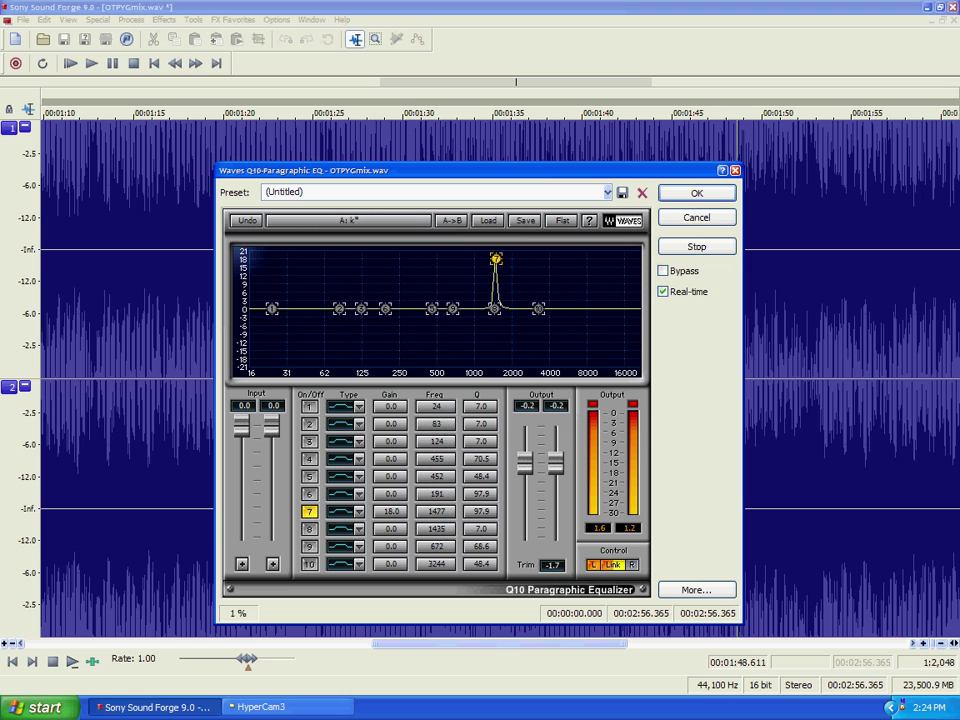
drag(496, 258, 481, 259)
drag(481, 259, 475, 259)
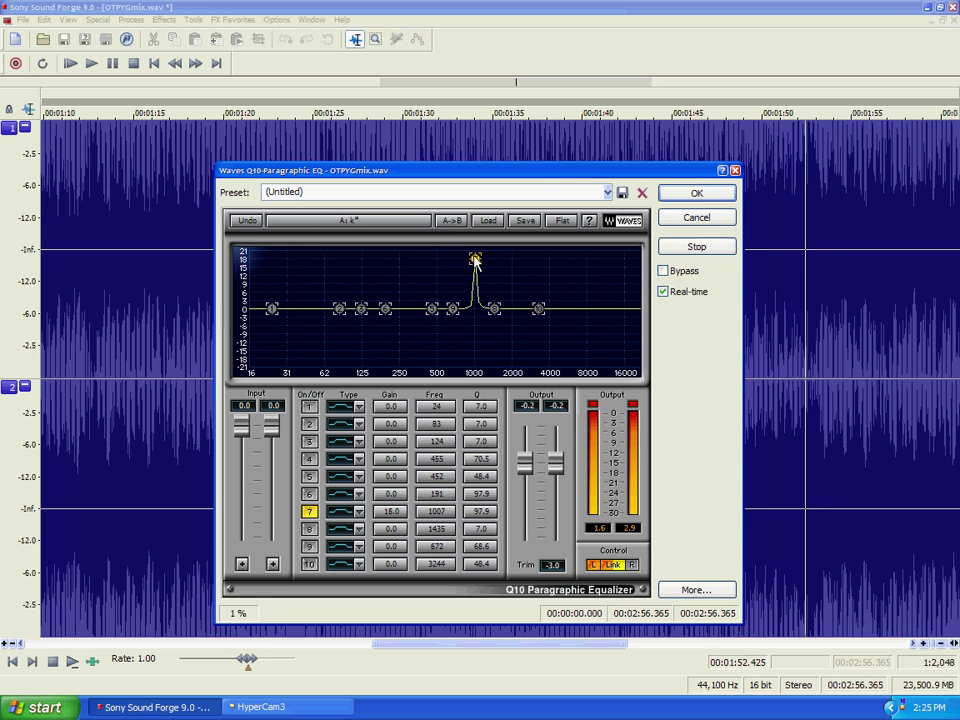
drag(392, 509, 392, 605)
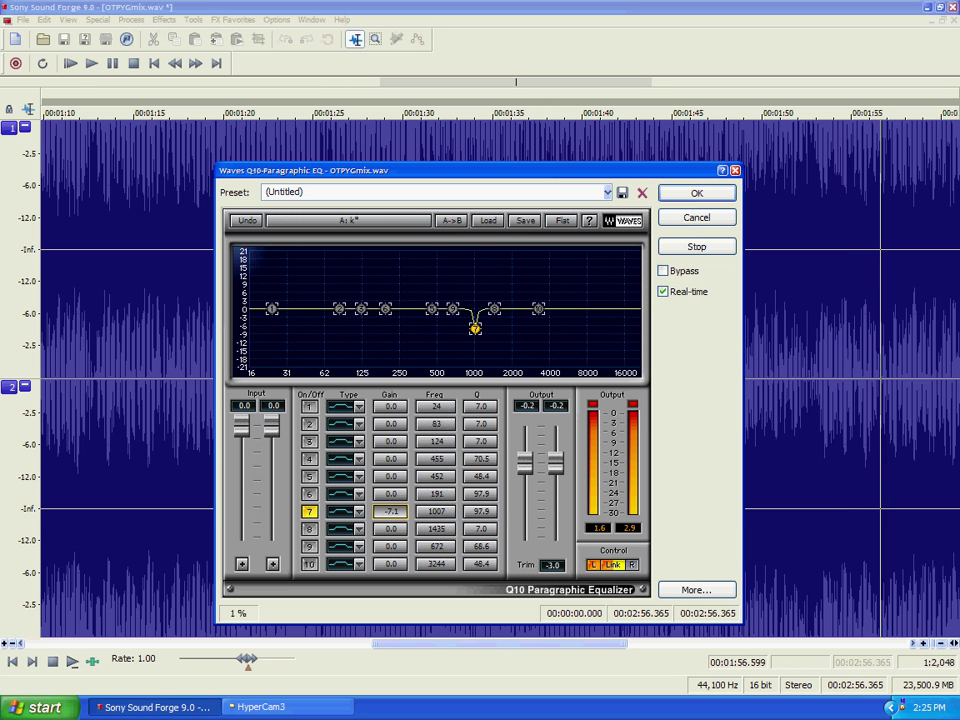
Sweep boosted bands 4 and 5 through the low mids during preview, and set band 5 to 346 Hz, gain -8.1 and Q 99.5
drag(432, 310, 416, 271)
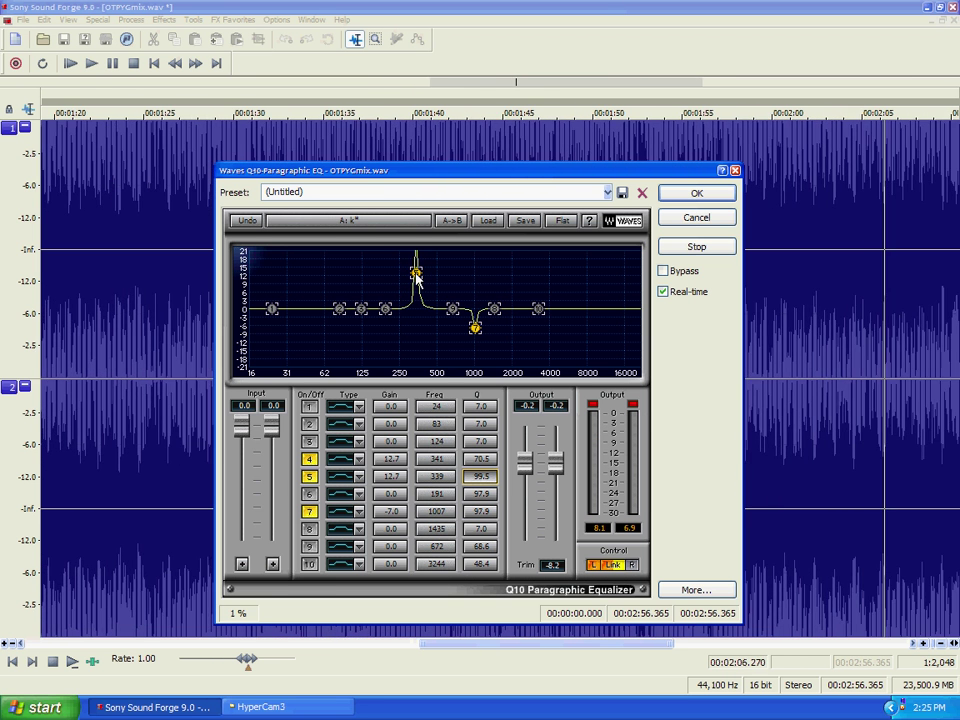
drag(416, 272, 411, 272)
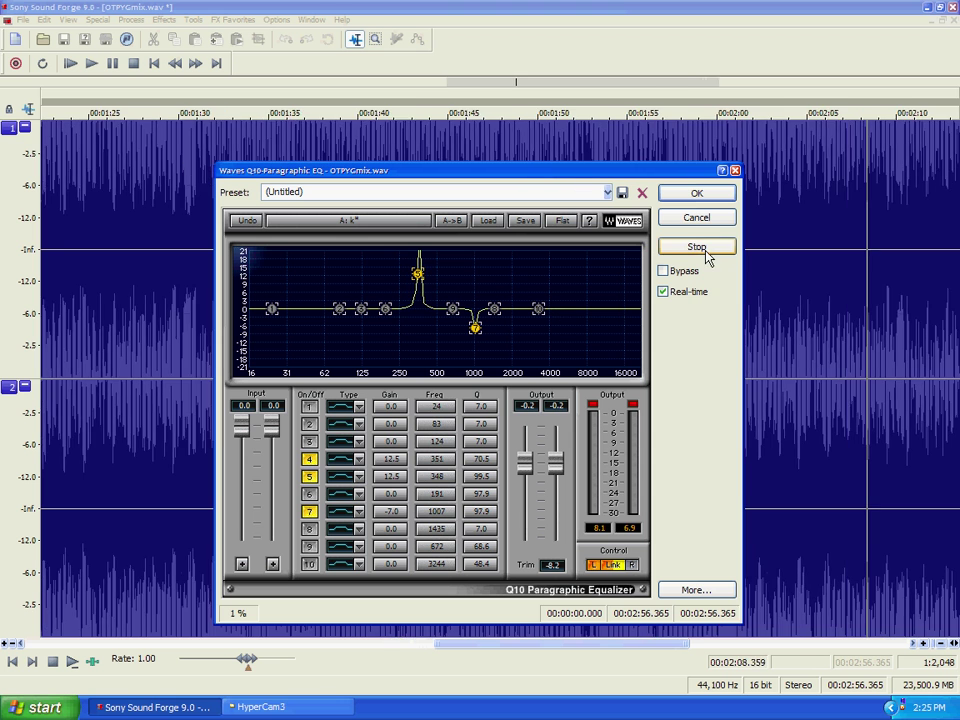
click(700, 249)
click(702, 250)
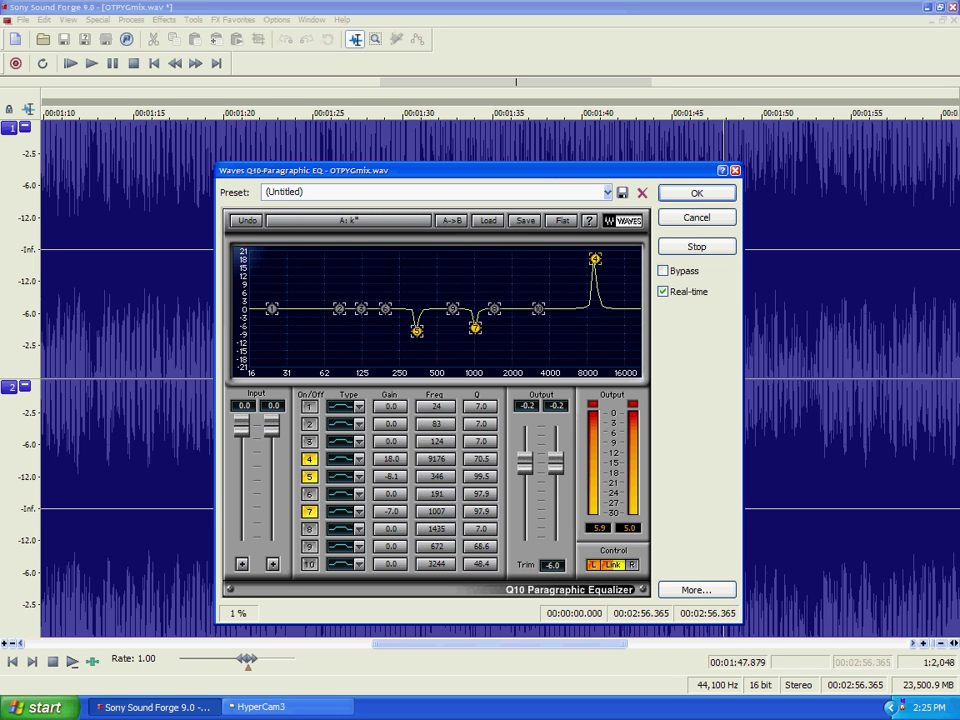
Sweep boosted band 4 down through the upper mids, and settle it at 2670 Hz with a gain of -4.7
drag(574, 259, 536, 259)
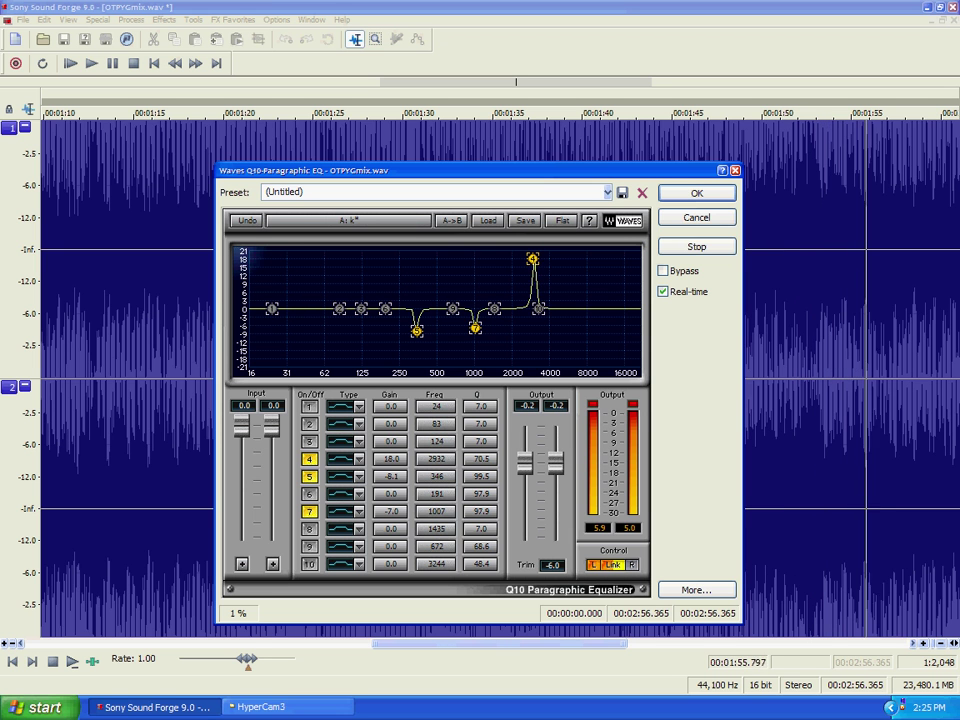
mouse_move(536, 259)
mouse_down()
mouse_move(557, 259)
mouse_move(527, 259)
mouse_up()
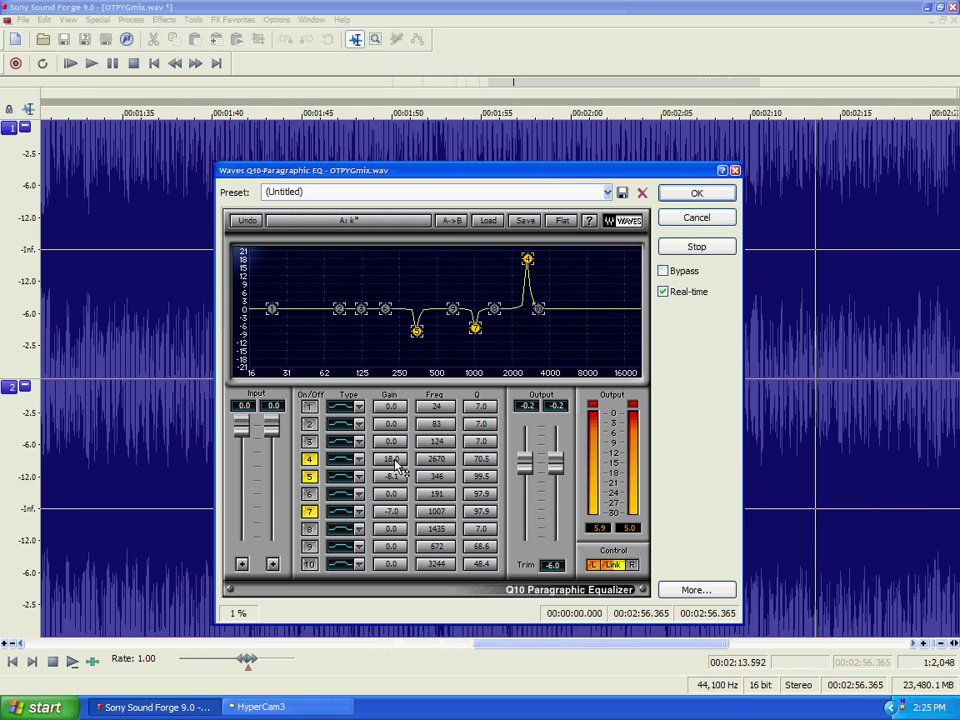
drag(390, 458, 390, 535)
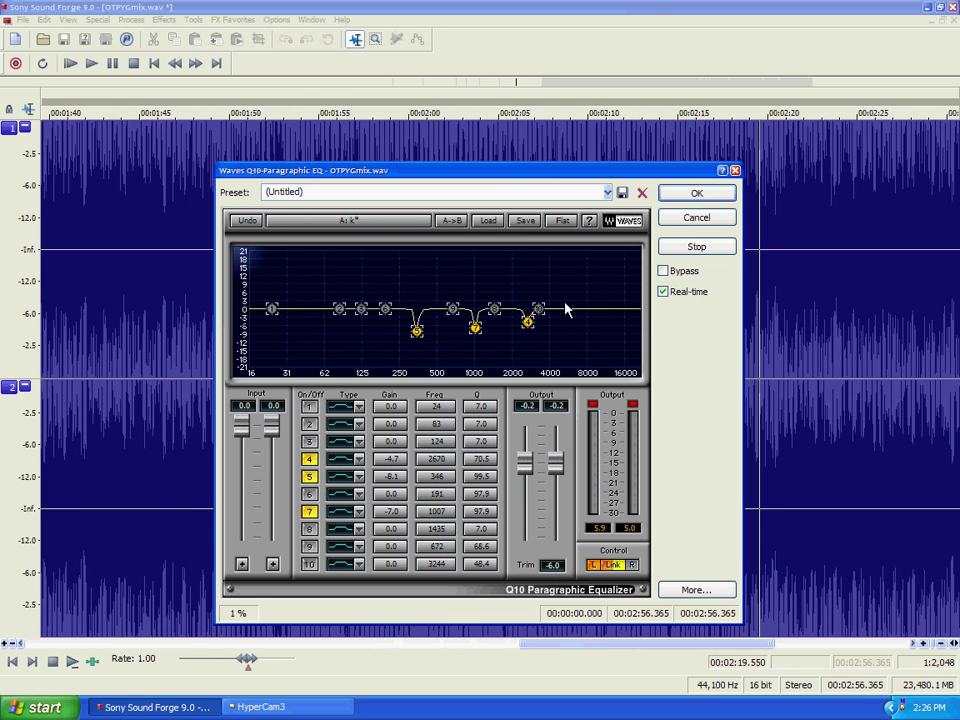
Make band 10 a Hi Shelf at about 12608 Hz with a gain of 5.4, and apply the EQ to the file
drag(538, 309, 601, 312)
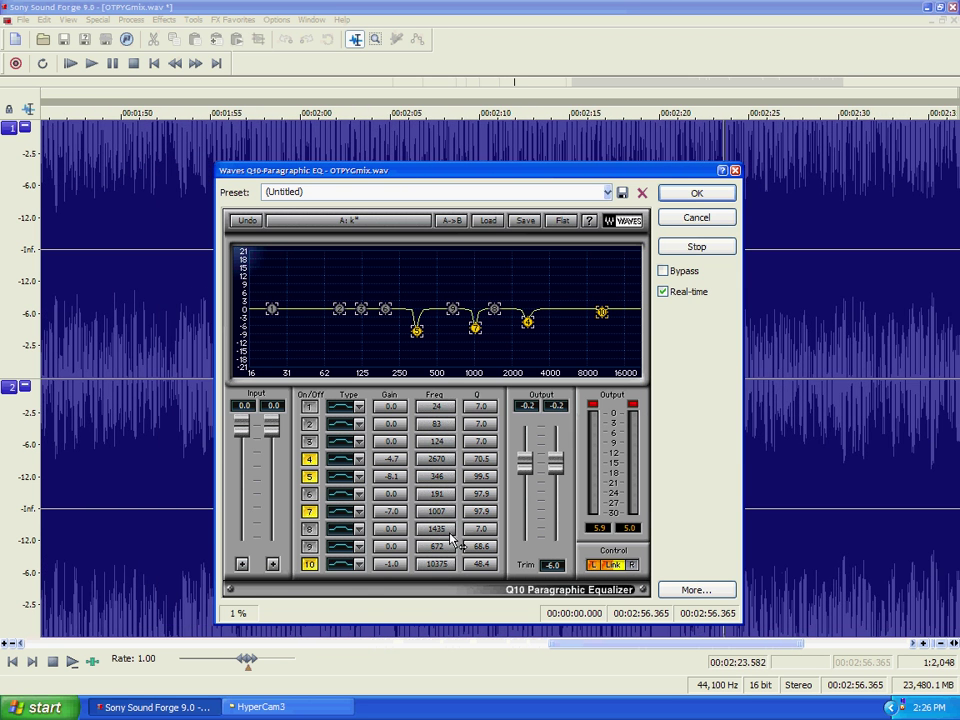
click(359, 565)
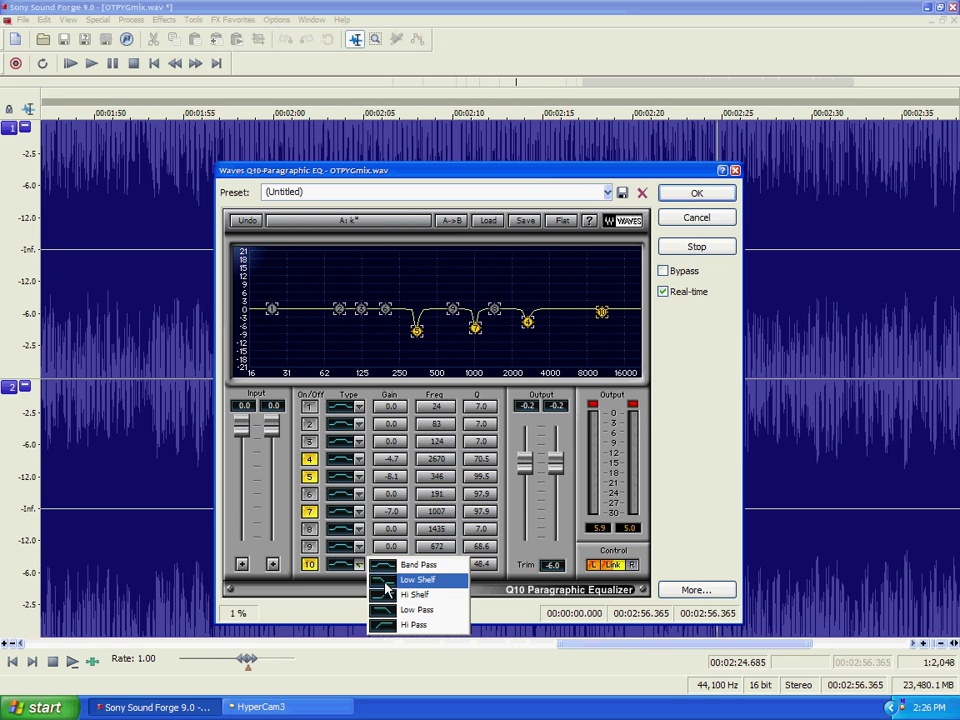
click(386, 582)
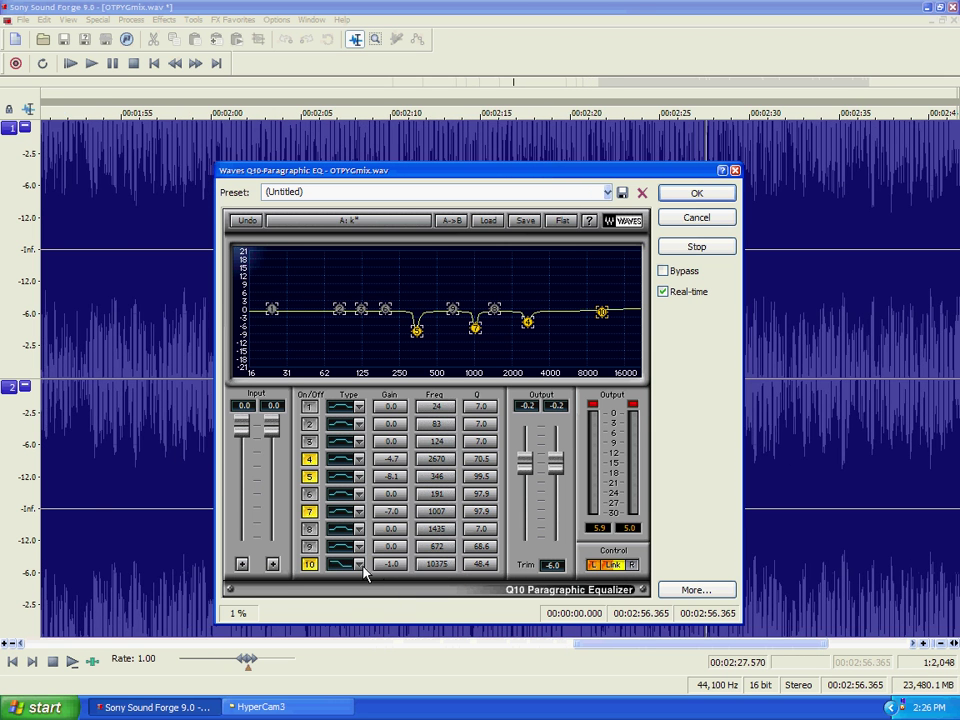
click(362, 567)
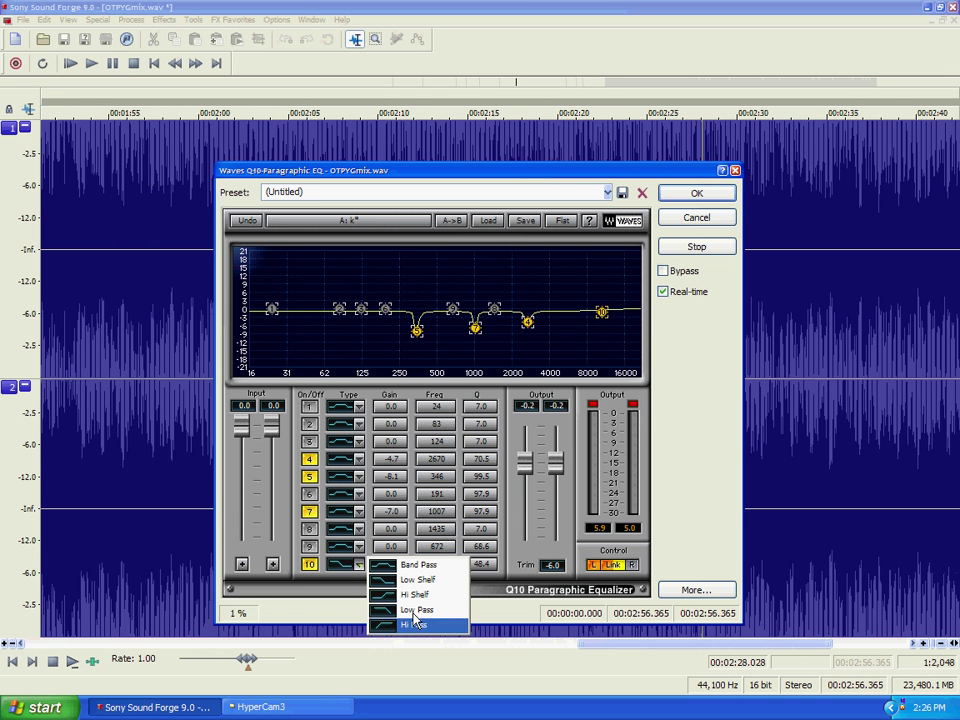
key(Return)
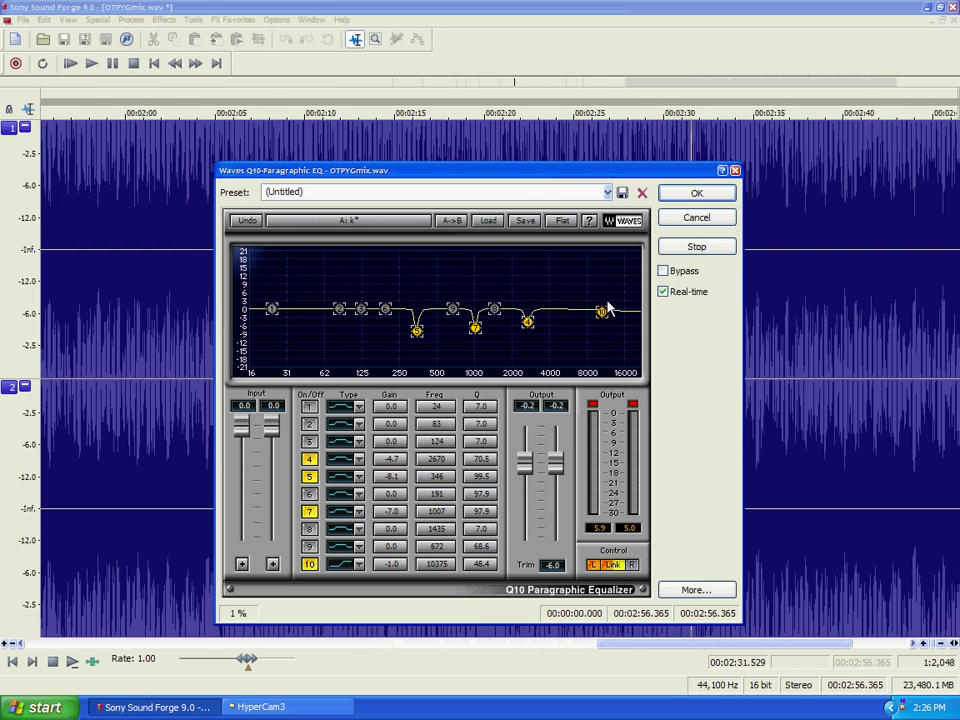
drag(601, 312, 610, 294)
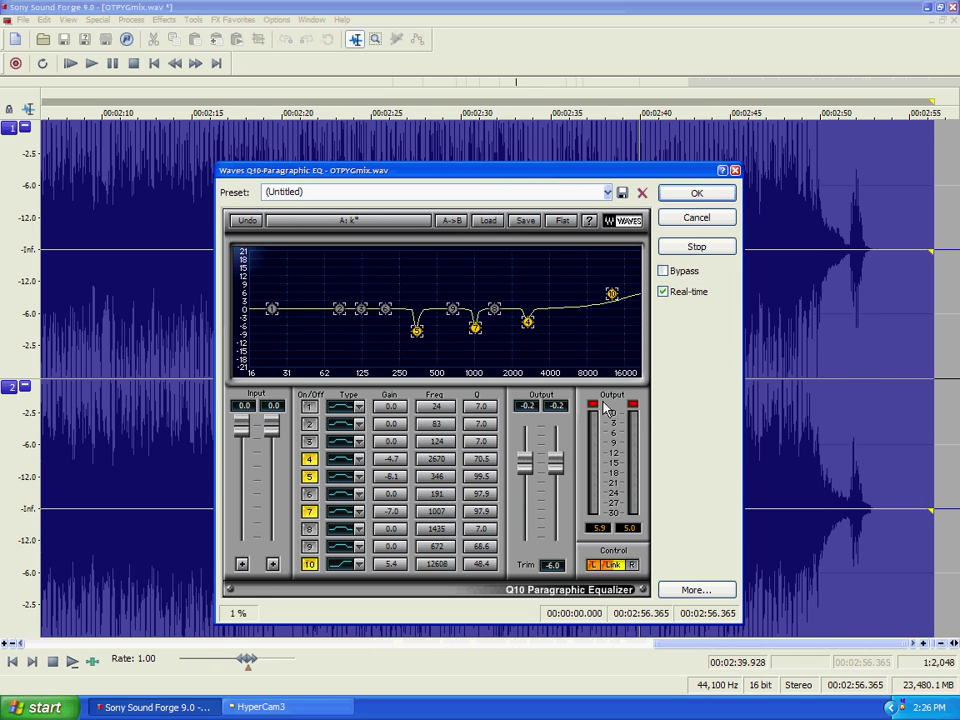
click(696, 196)
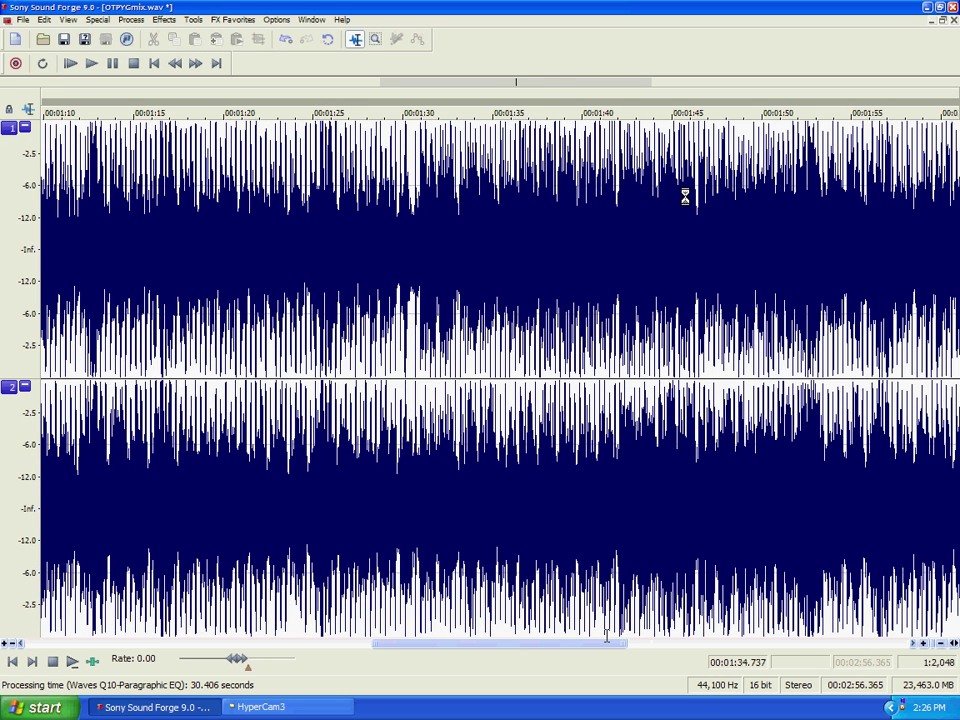
Listen to the end of the equalized mix, and delete its tail from about 2:48.994 to the end
drag(605, 645, 887, 647)
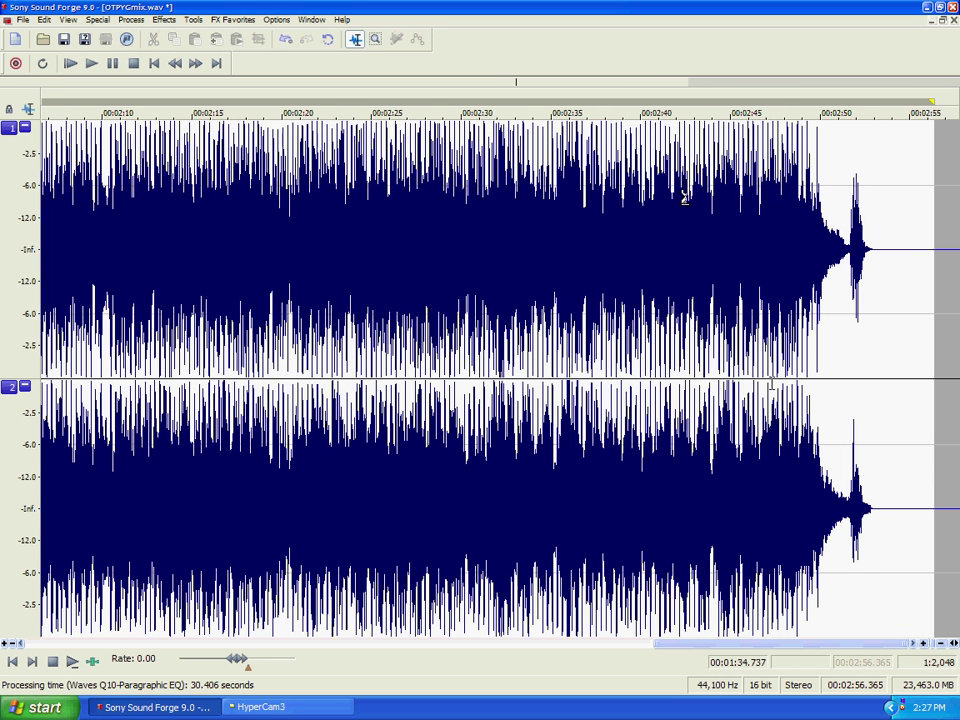
key(space)
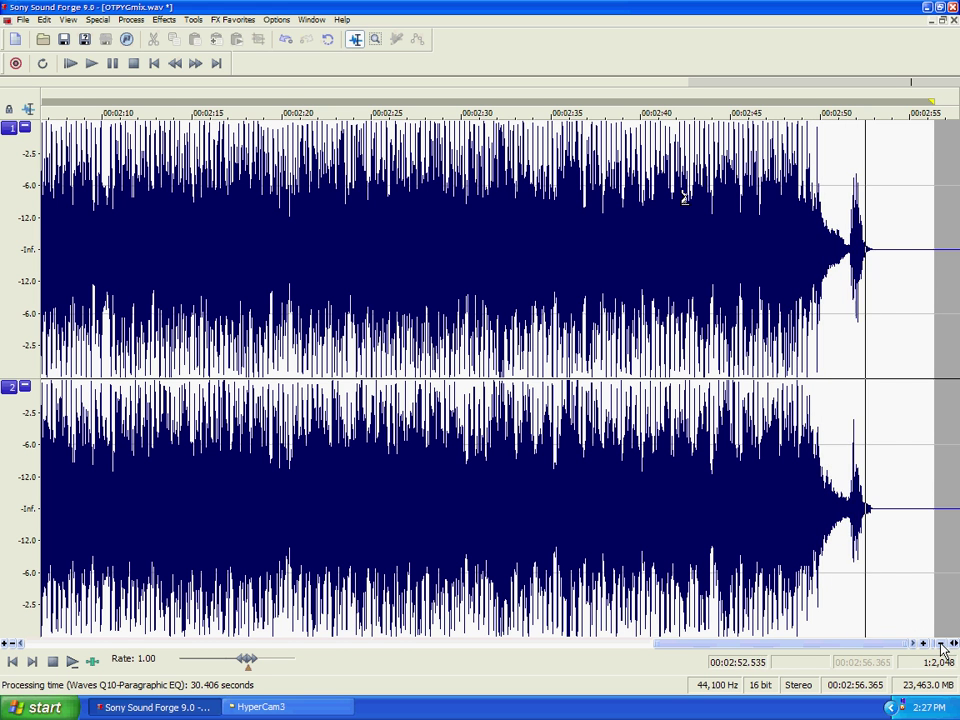
scroll(930, 476, down, 1)
drag(928, 462, 846, 323)
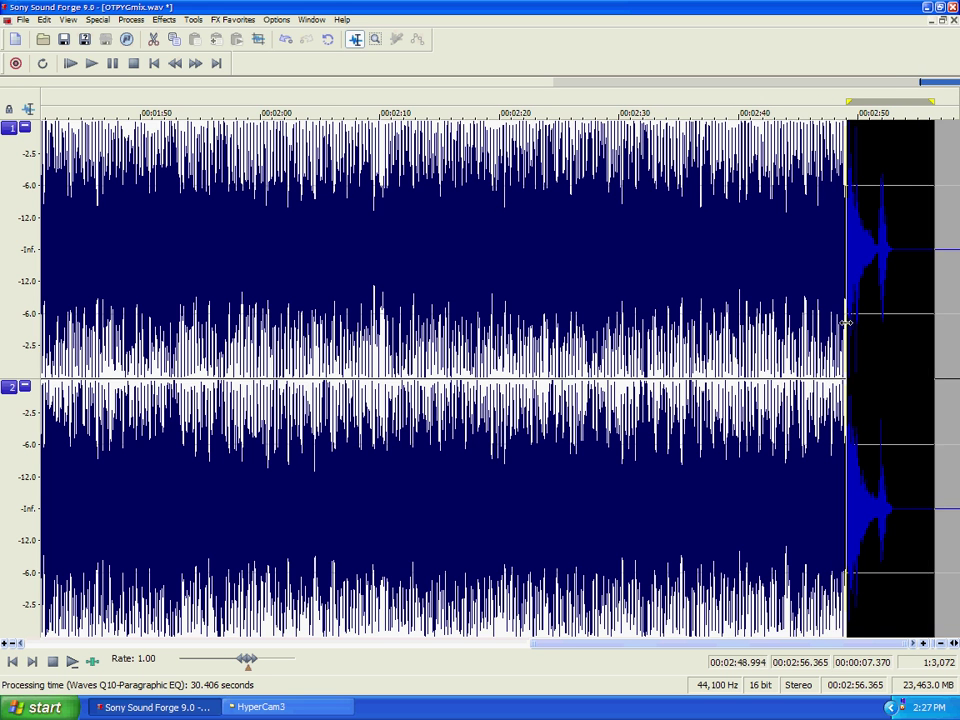
key(Delete)
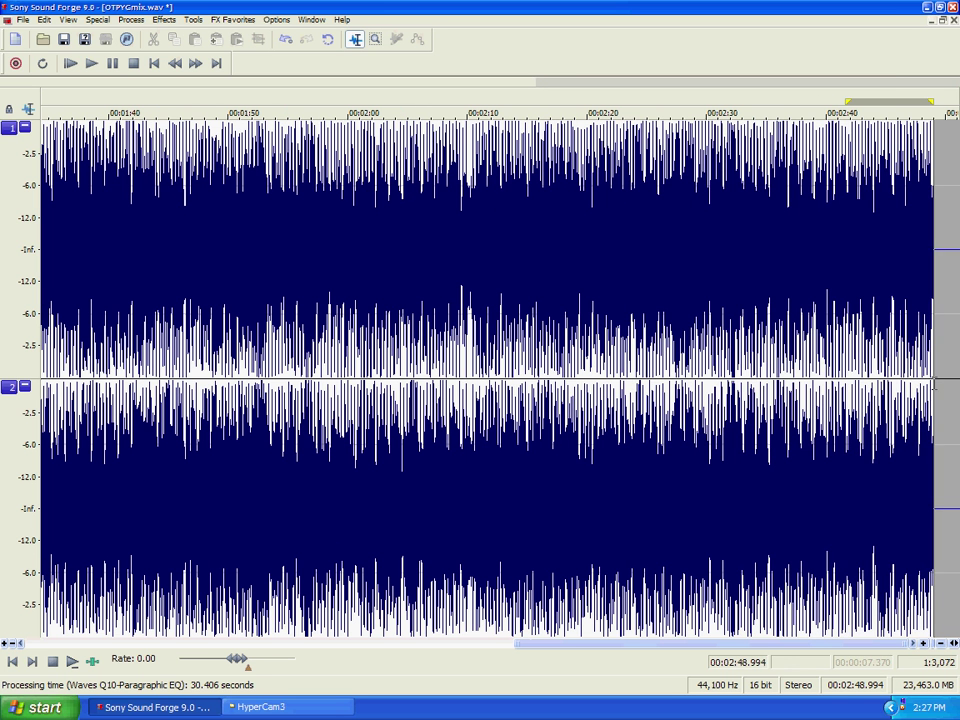
Apply the -6 dB exponential fade out Graphic Fade to the section from about 2:33.042 to the end, and play it back
drag(934, 383, 694, 332)
key(space)
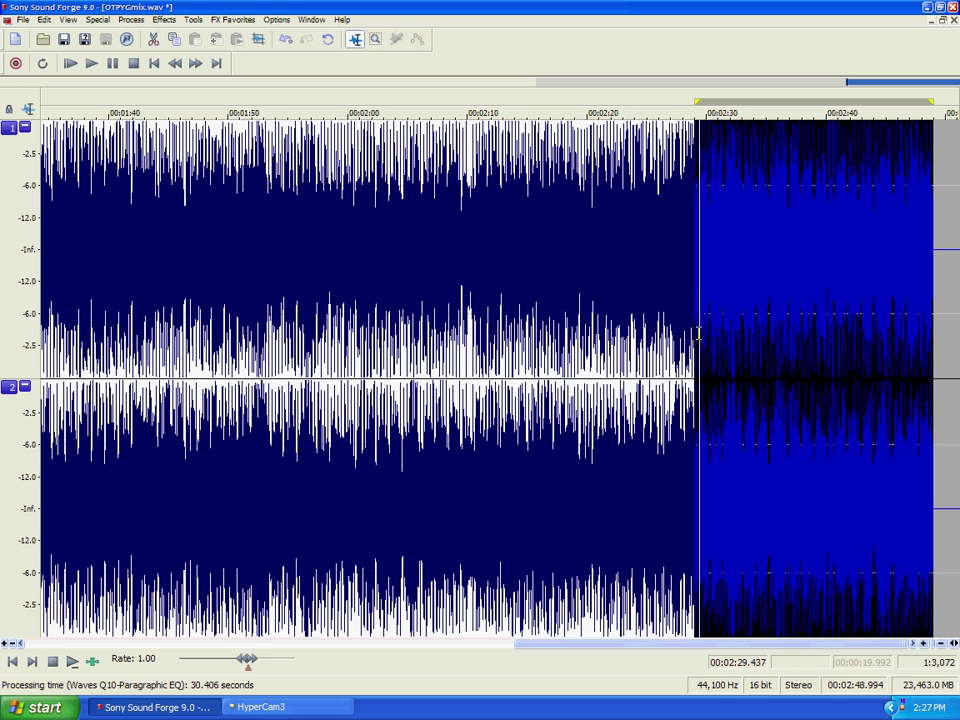
drag(694, 338, 743, 338)
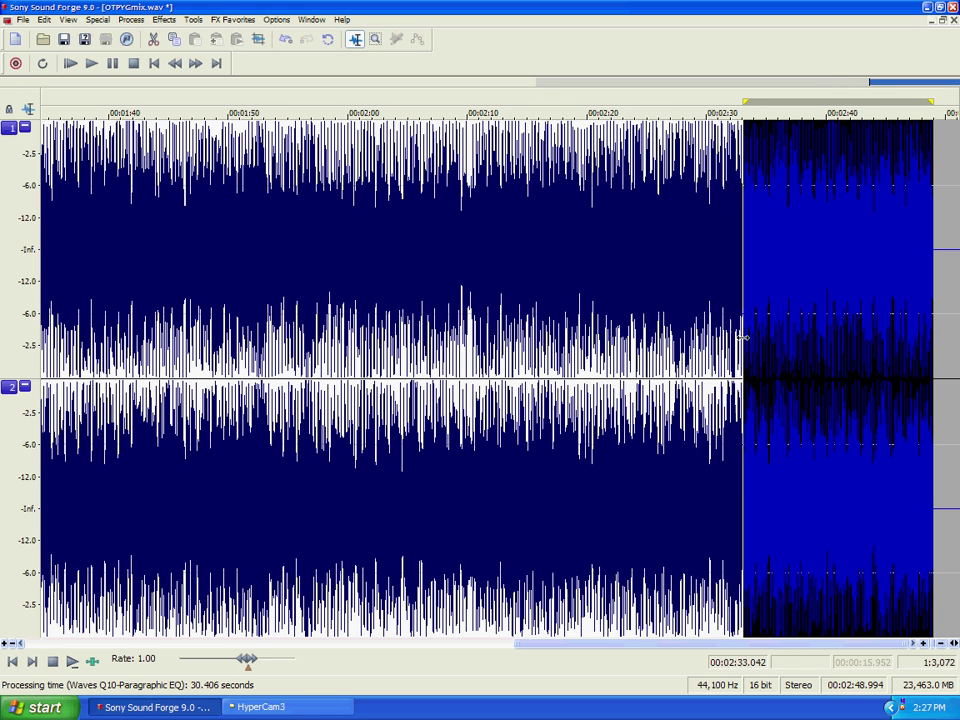
click(131, 20)
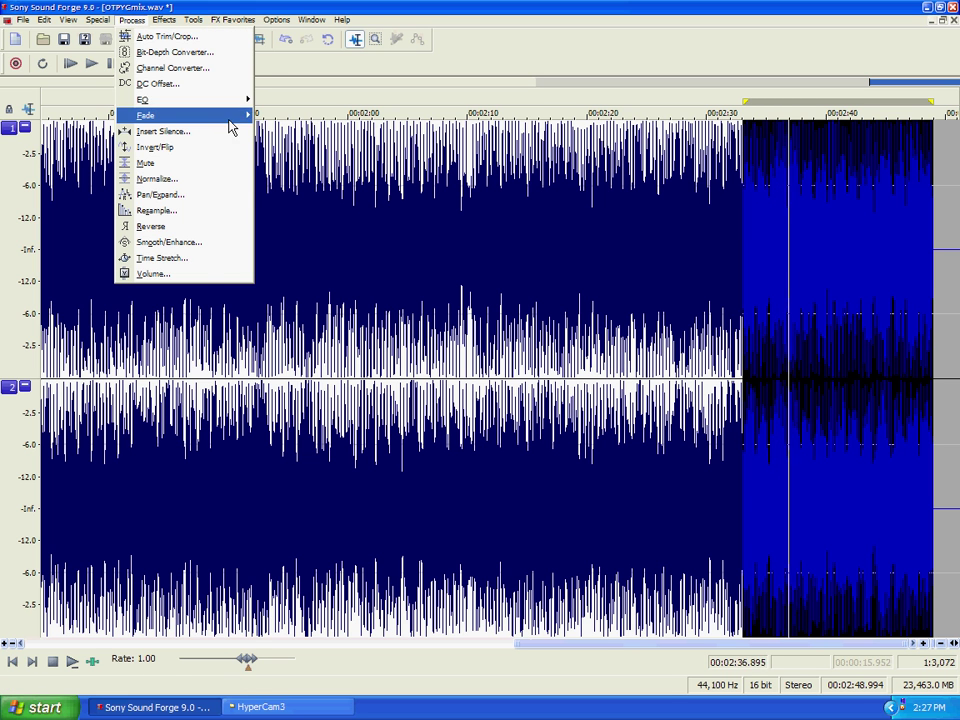
mouse_move(231, 116)
click(310, 120)
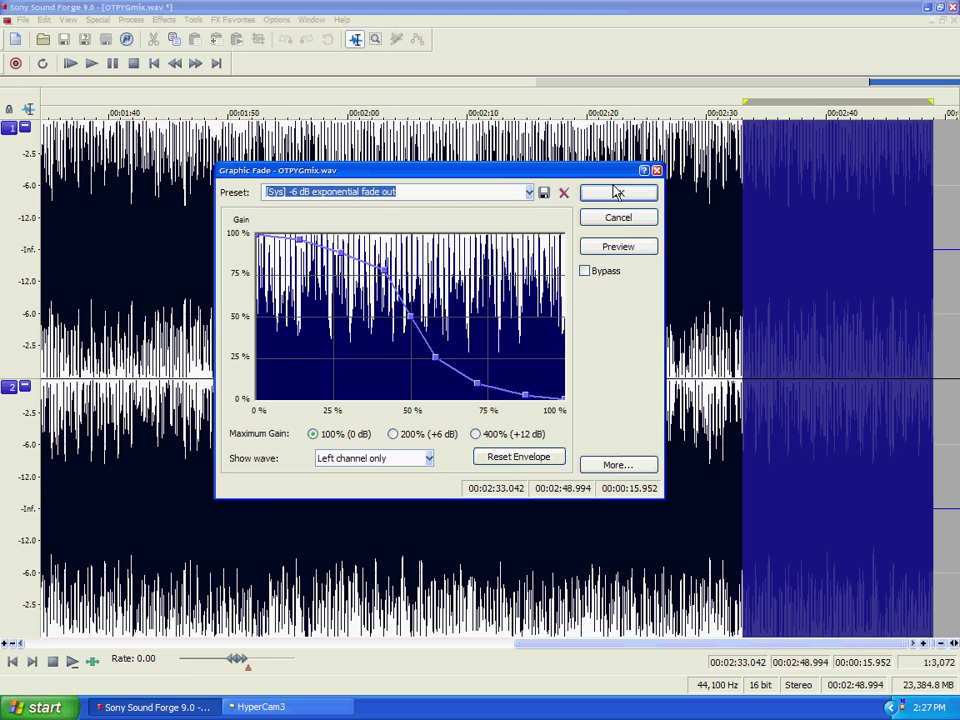
click(616, 194)
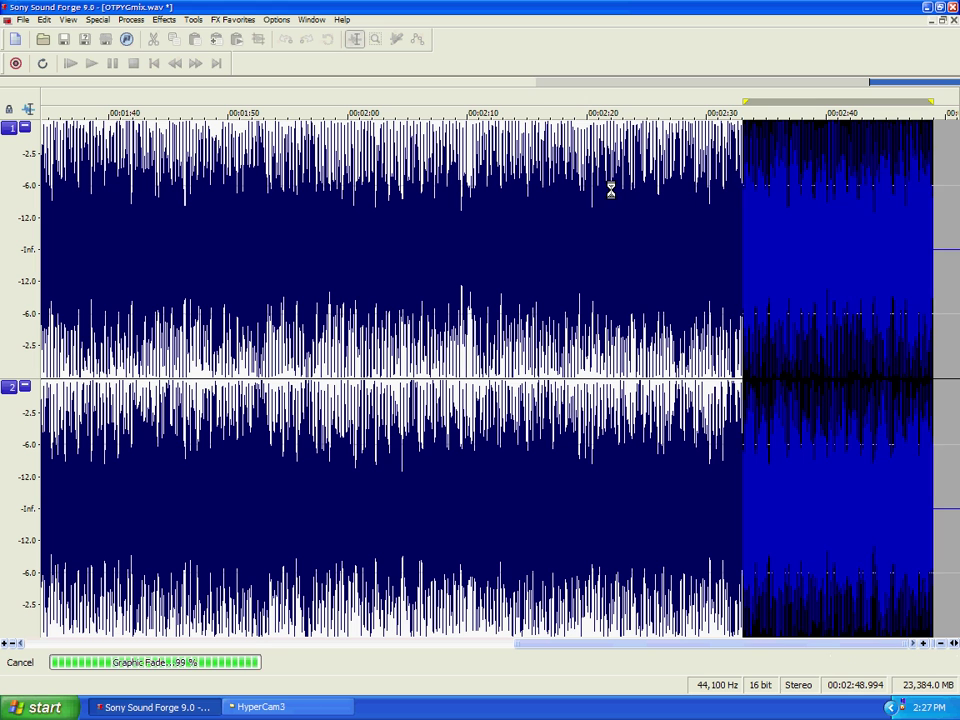
key(space)
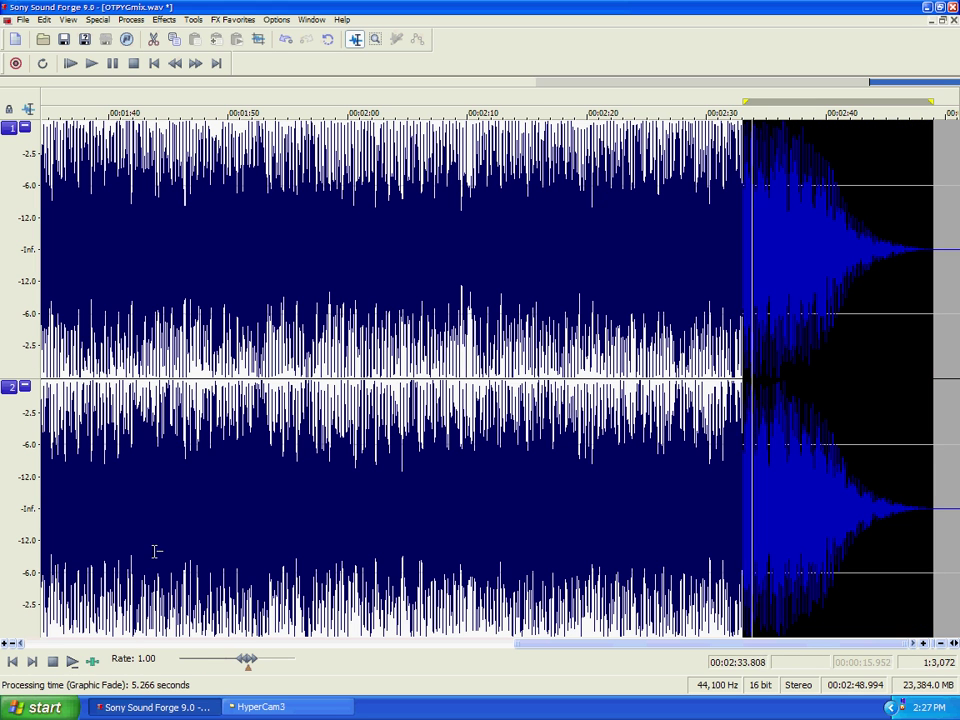